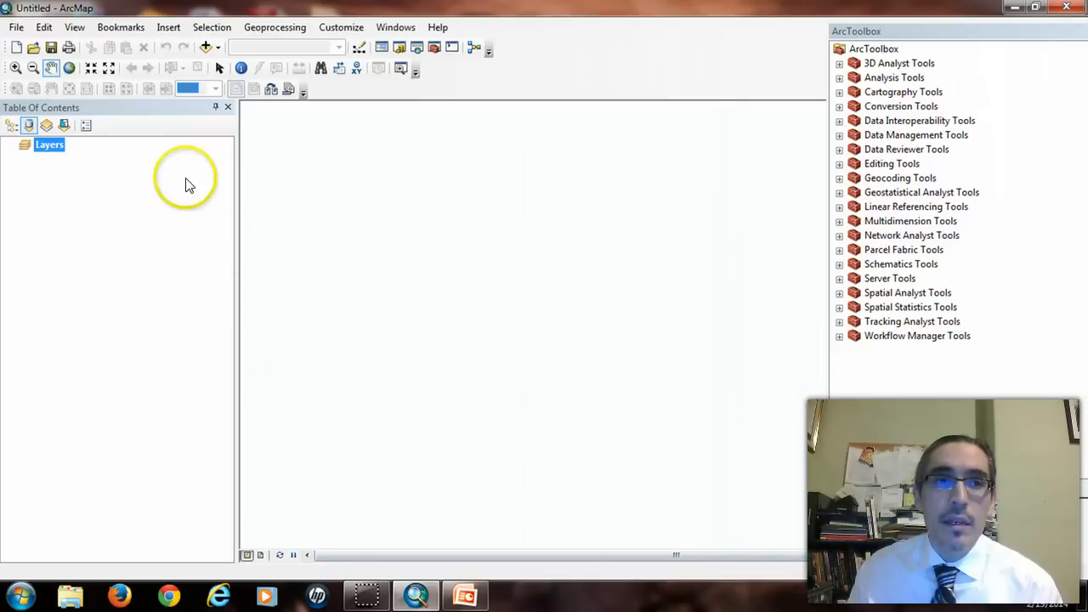
# Open the map document Tutorial 9-2.mxd from the Maps folder
pyautogui.click(34, 48)
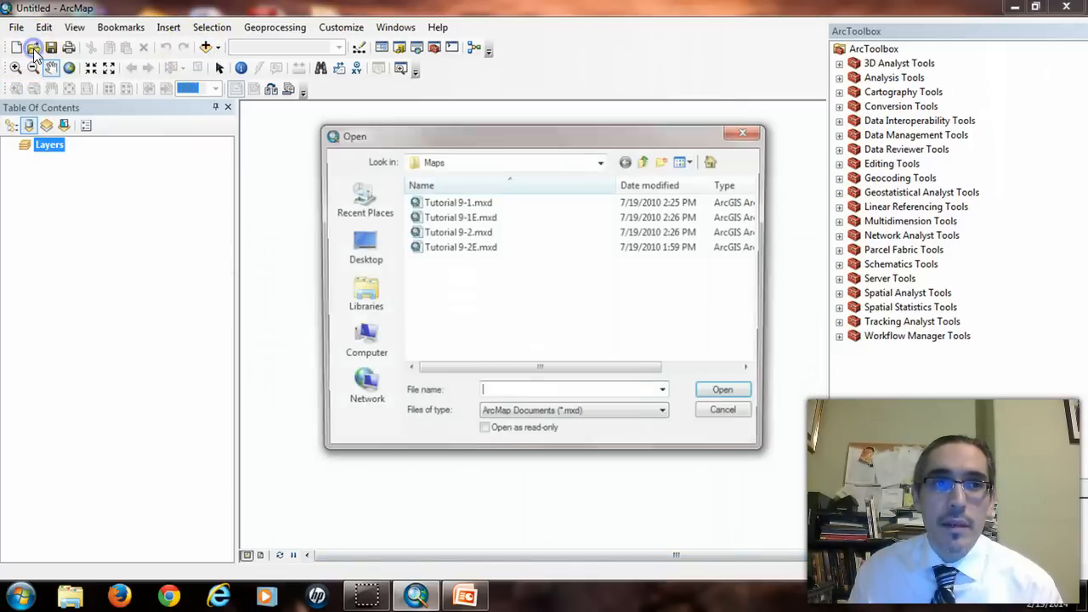
pyautogui.click(456, 232)
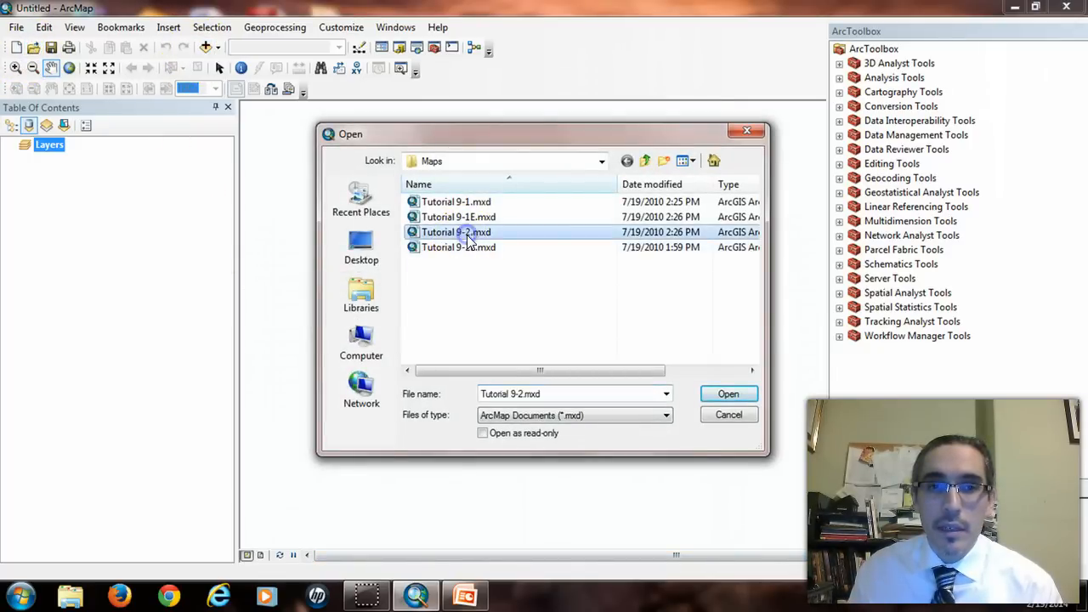
pyautogui.click(717, 399)
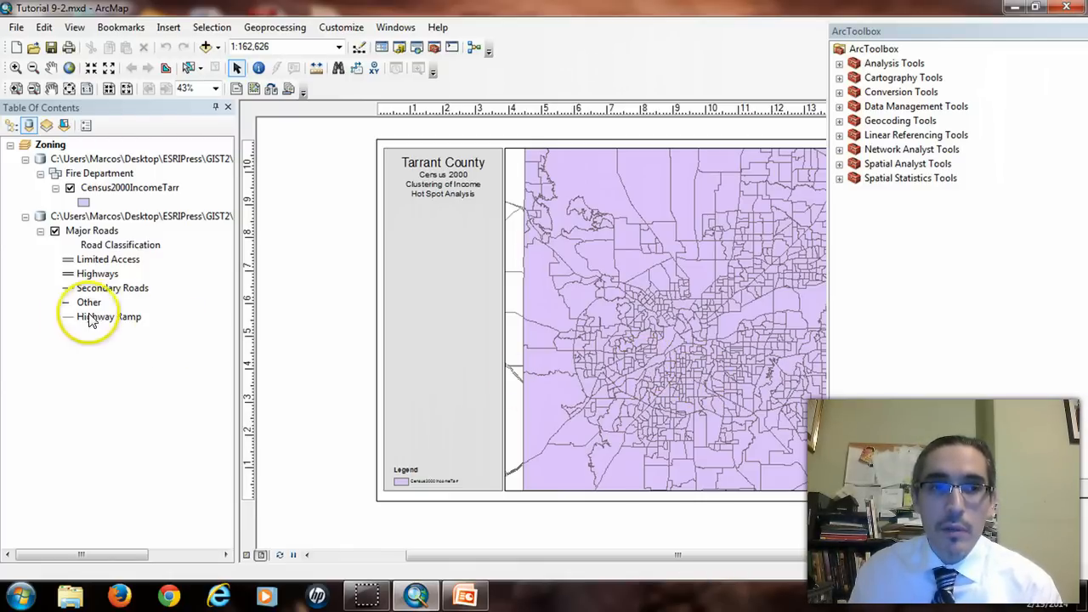
# Examine the P053001 income field in the Census2000IncomeTarr attribute table, and close the table
pyautogui.rightClick(141, 190)
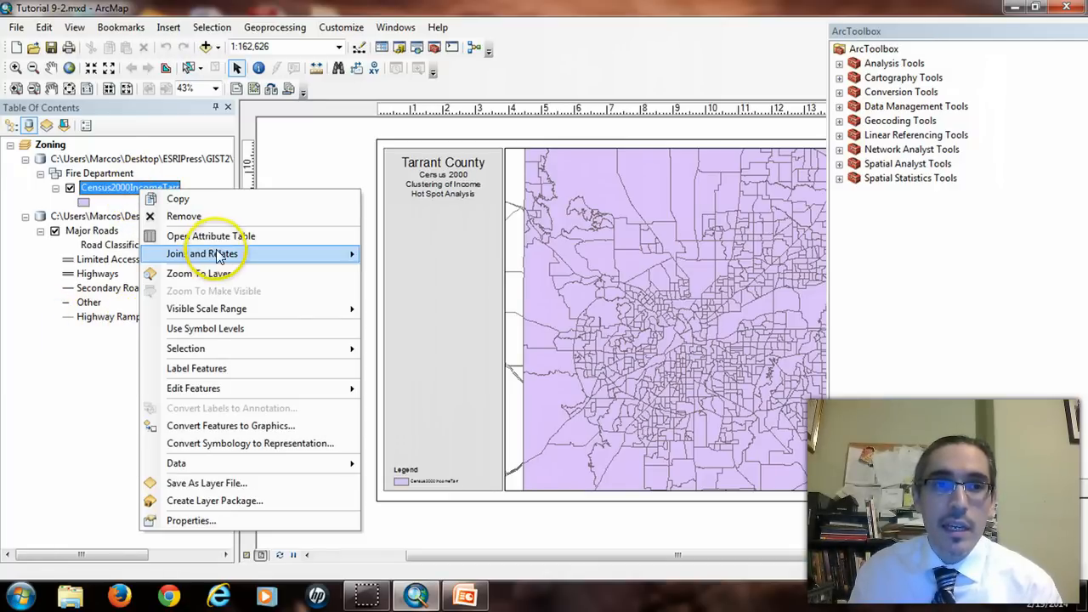
pyautogui.click(219, 242)
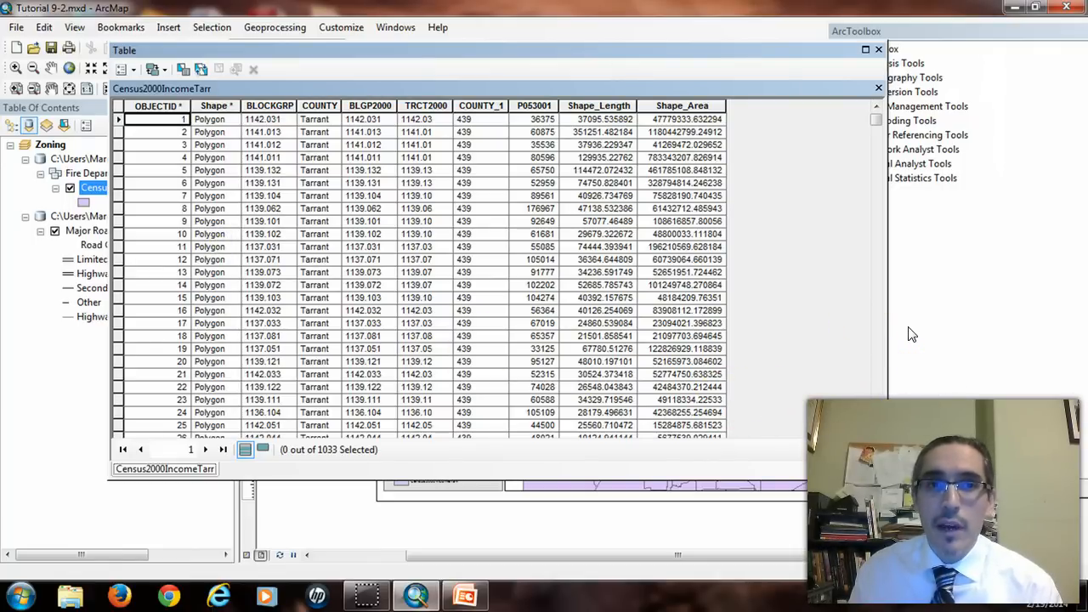
pyautogui.click(548, 106)
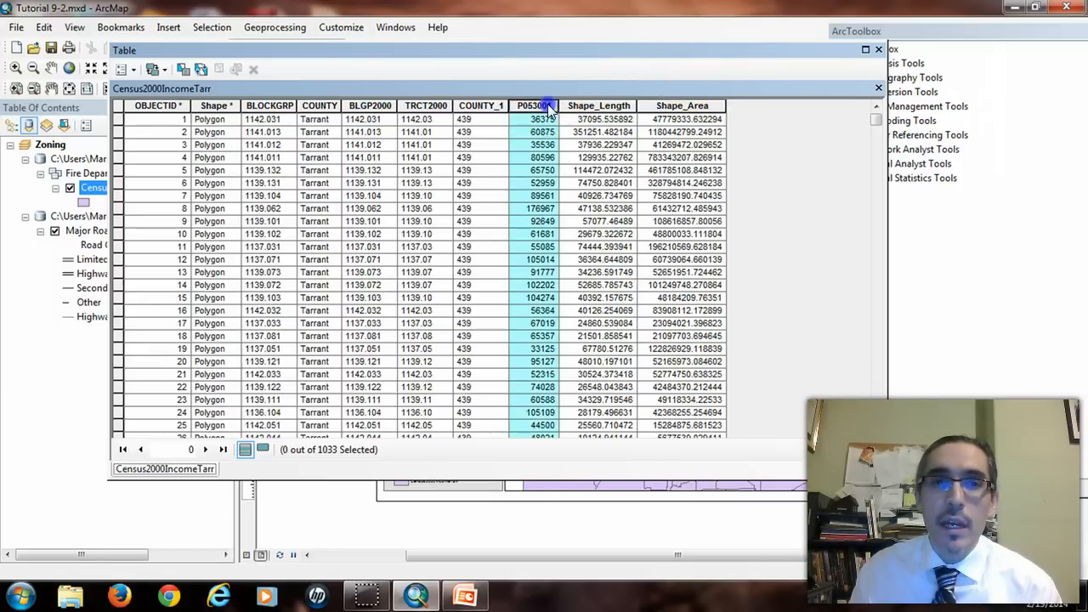
pyautogui.click(829, 313)
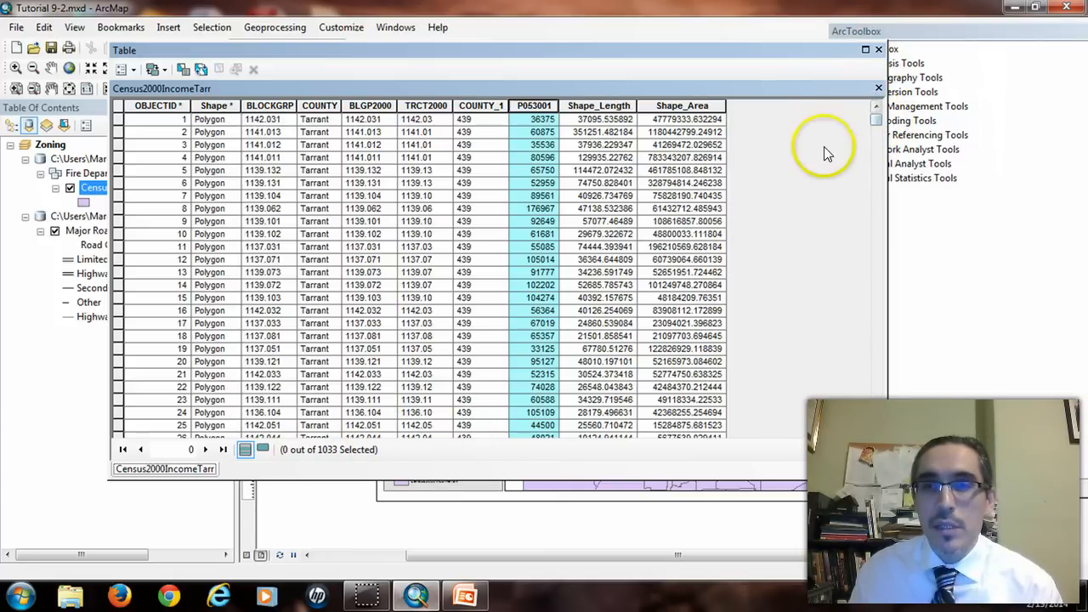
pyautogui.click(879, 50)
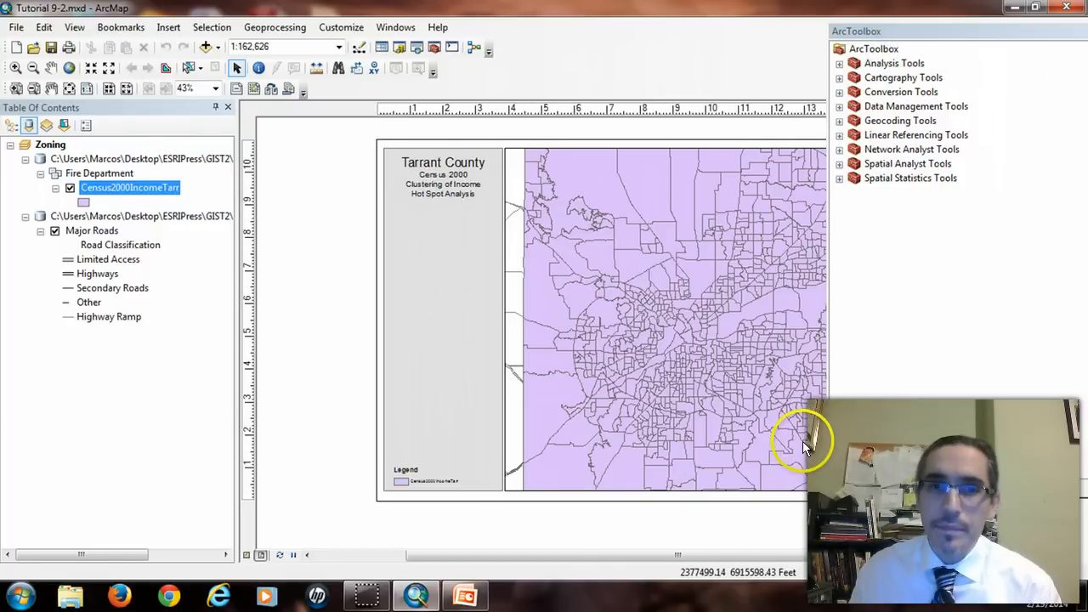
# In data view, symbolize Census2000IncomeTarr with graduated colors based on P053001, using the cream-to-red color ramp
pyautogui.click(246, 556)
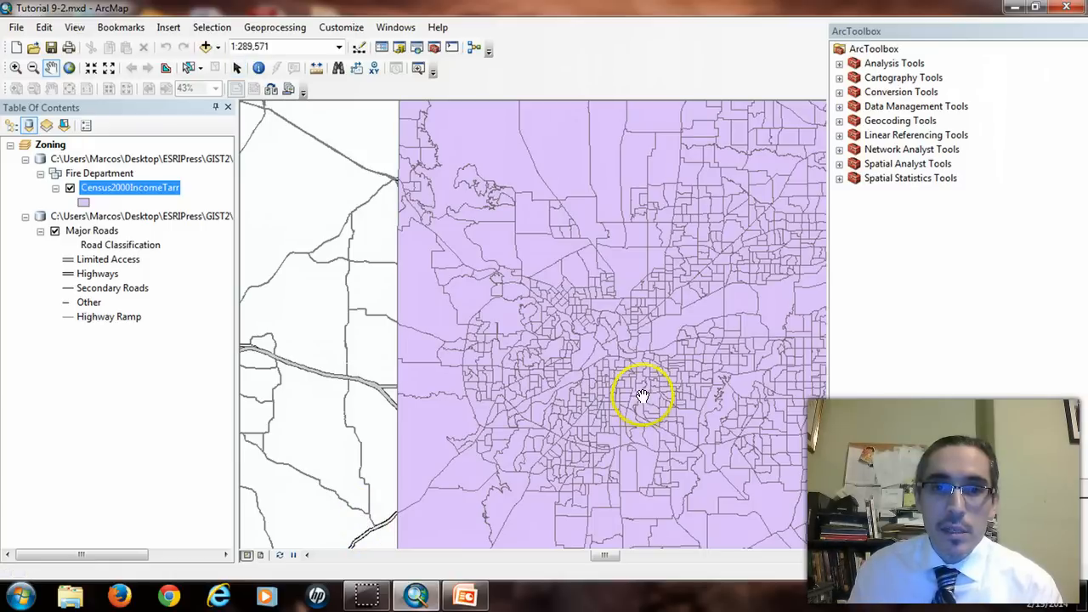
pyautogui.moveTo(672, 384); pyautogui.dragTo(564, 379)
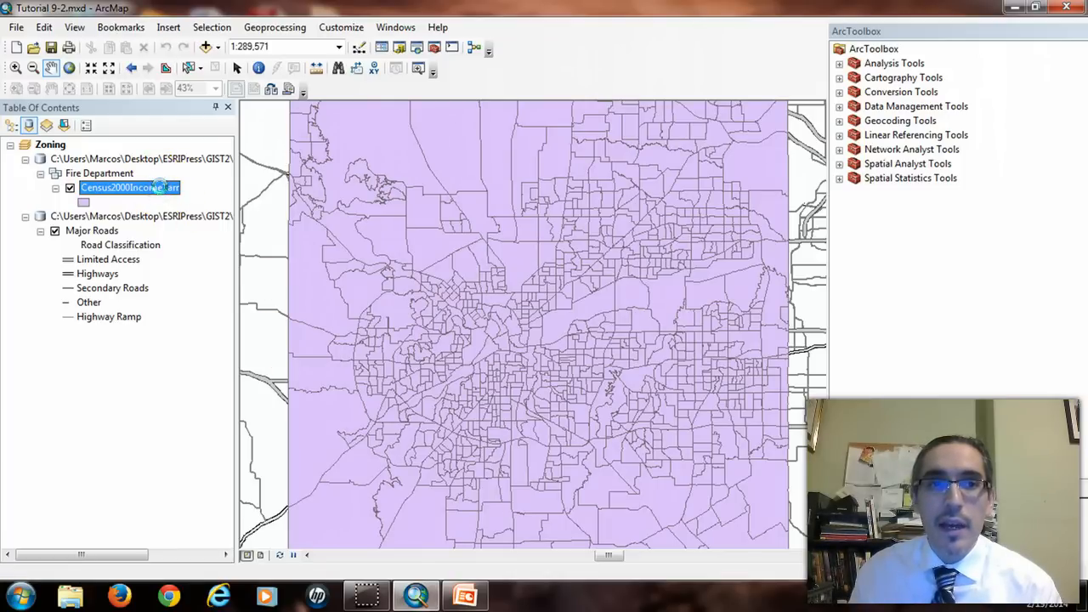
pyautogui.doubleClick(160, 187)
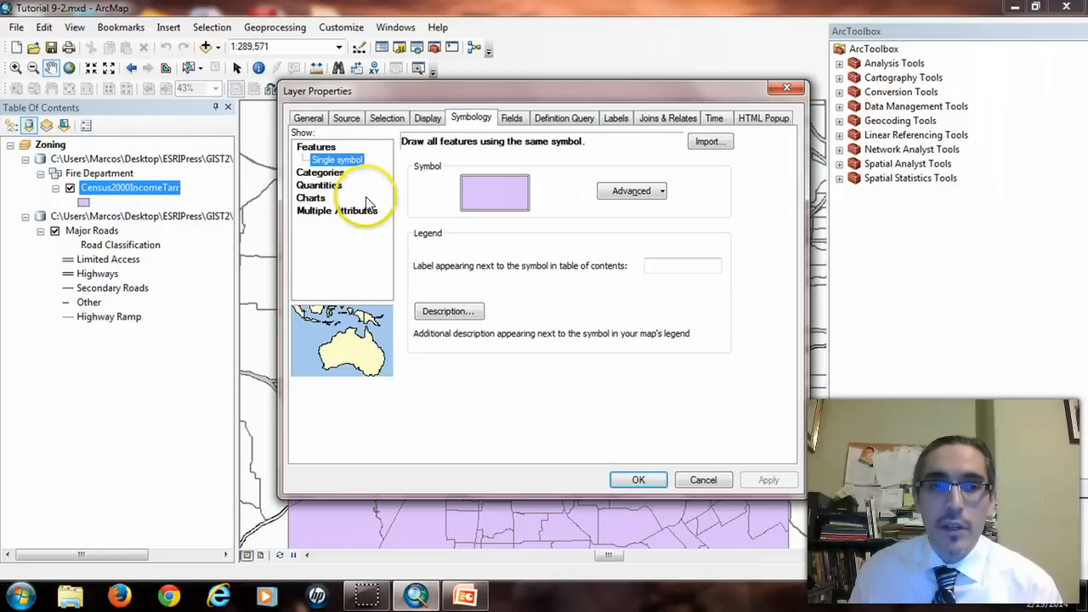
pyautogui.click(333, 189)
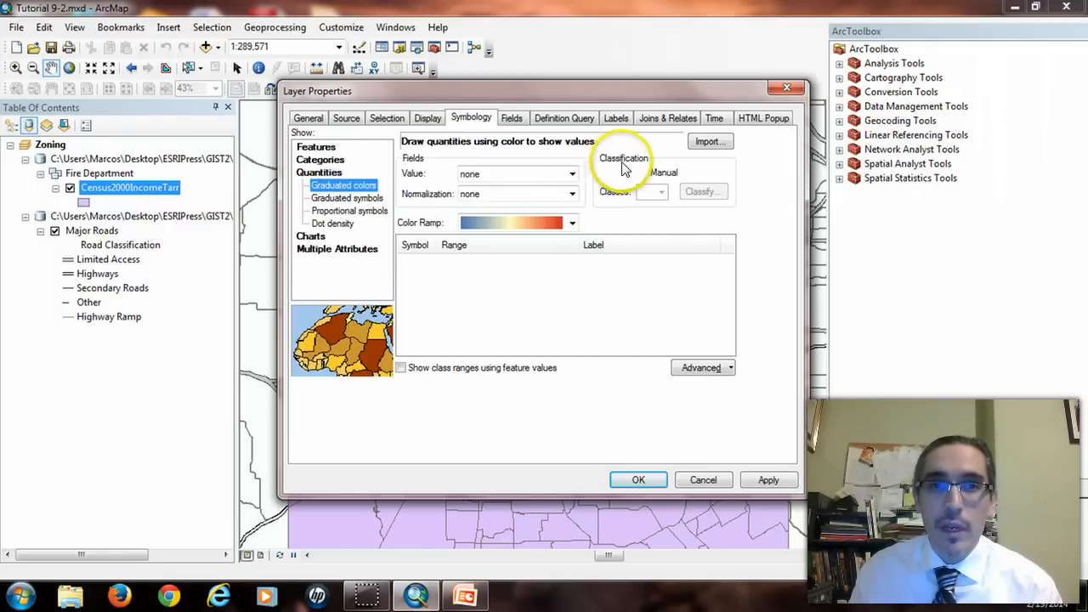
pyautogui.click(573, 174)
pyautogui.click(492, 198)
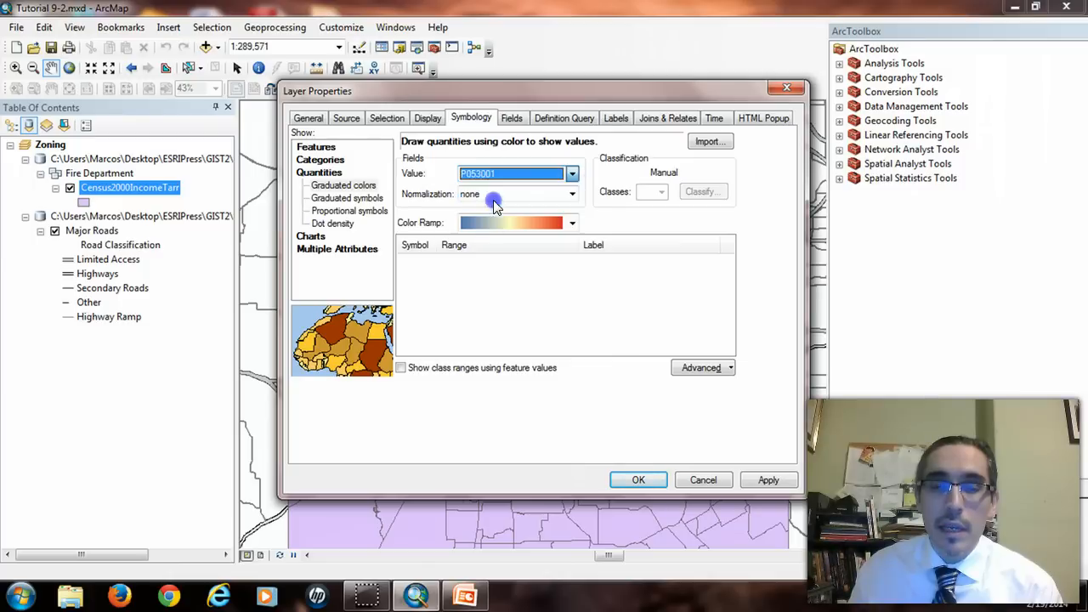
pyautogui.click(572, 223)
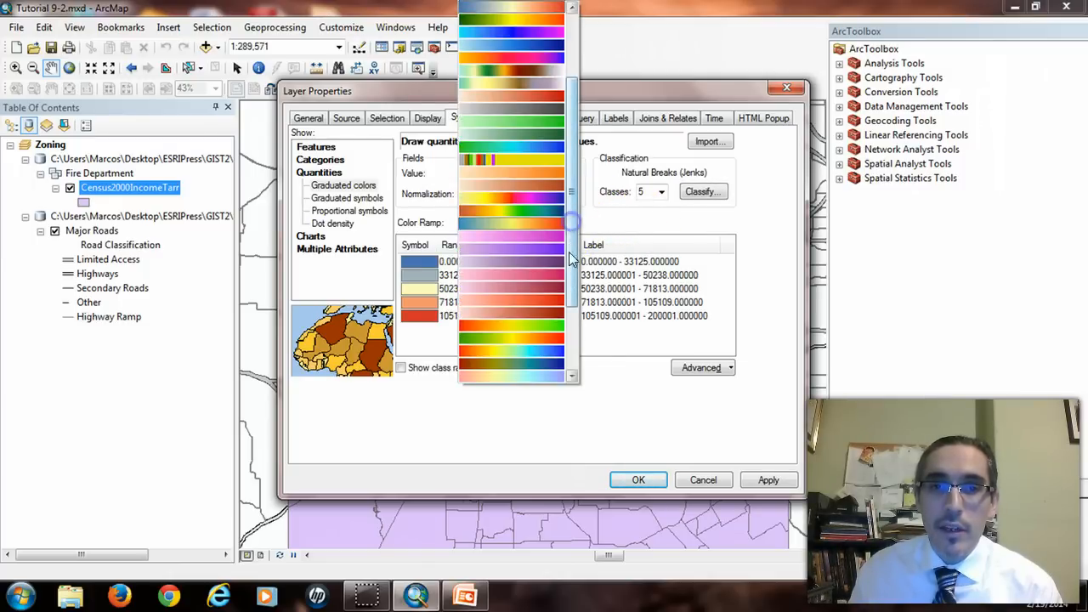
pyautogui.click(550, 94)
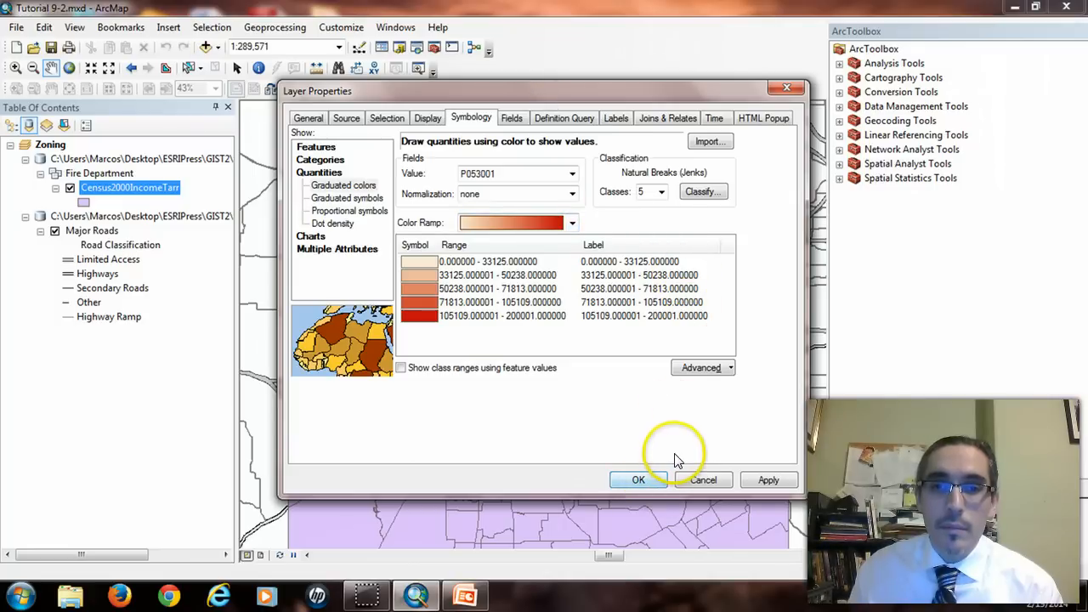
pyautogui.click(646, 479)
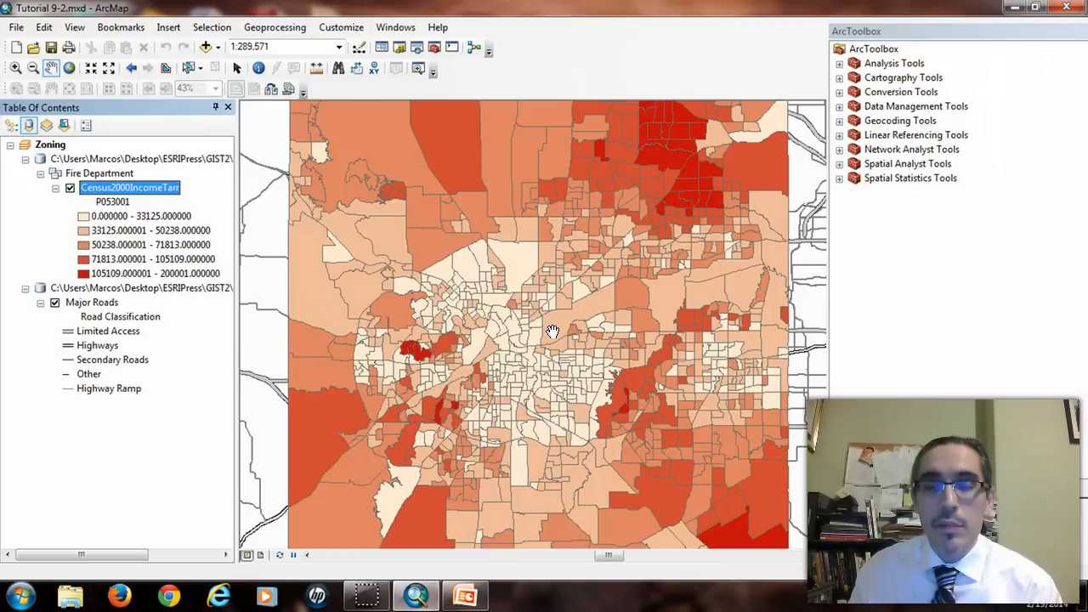
# Change the classification method of the Census2000IncomeTarr graduated colors to Equal Interval
pyautogui.doubleClick(158, 189)
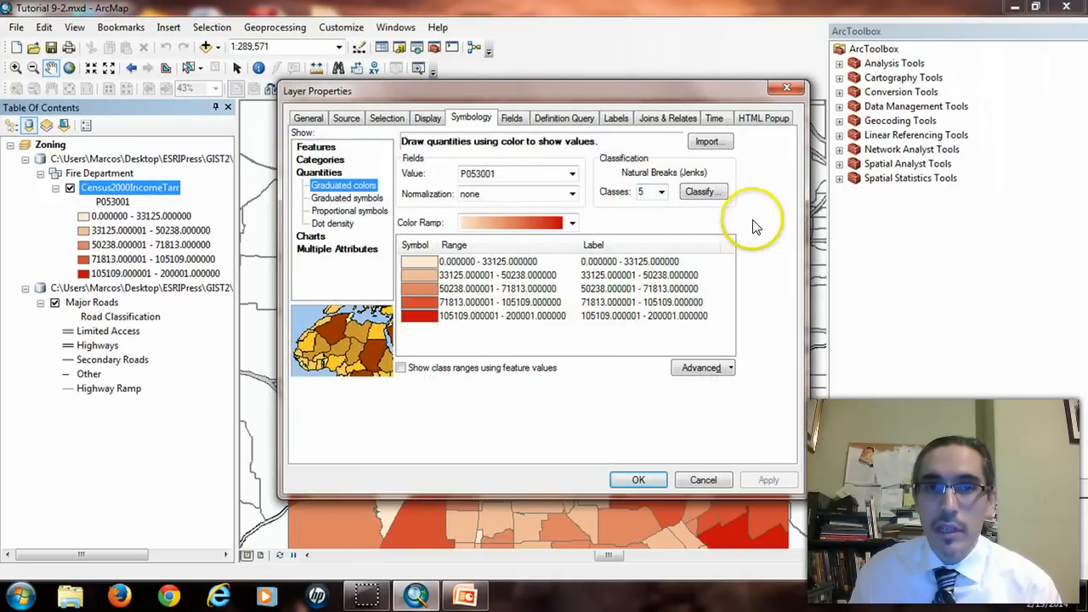
pyautogui.click(712, 194)
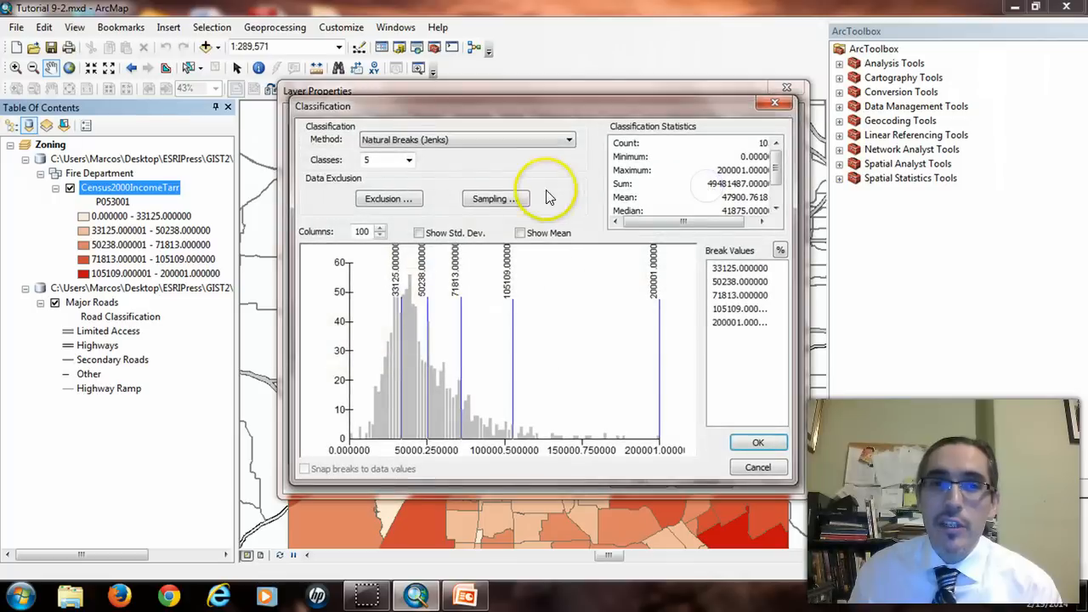
pyautogui.click(570, 141)
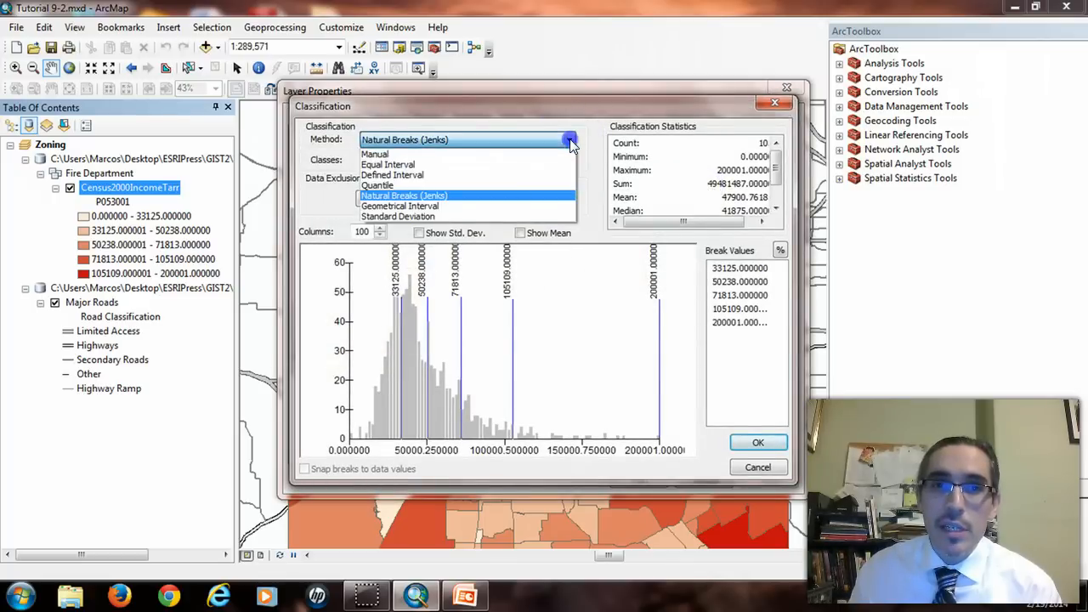
pyautogui.click(454, 164)
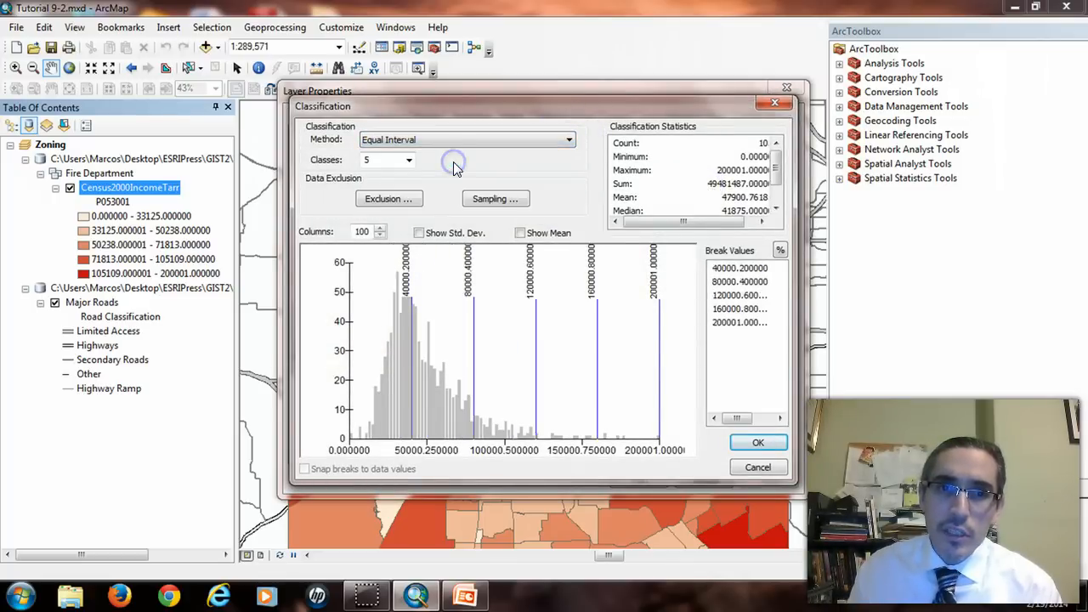
pyautogui.click(758, 443)
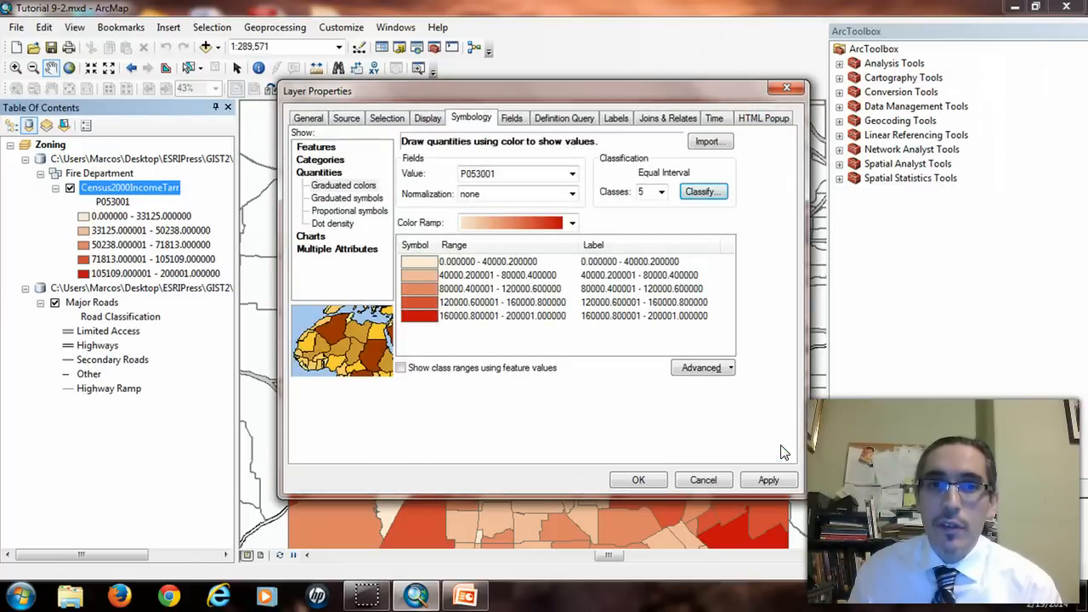
pyautogui.click(651, 480)
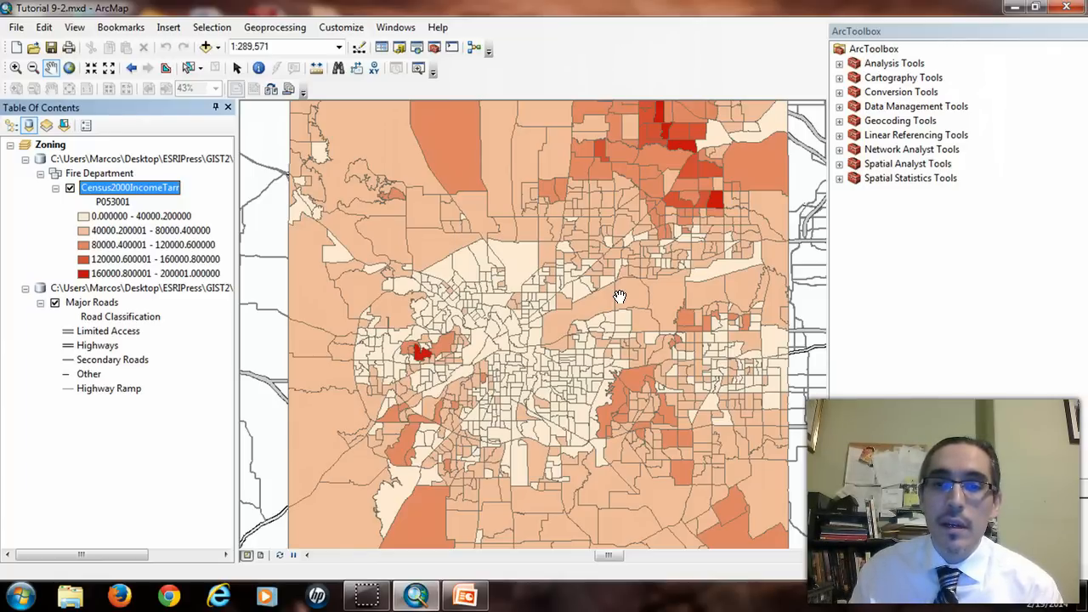
pyautogui.click(700, 314)
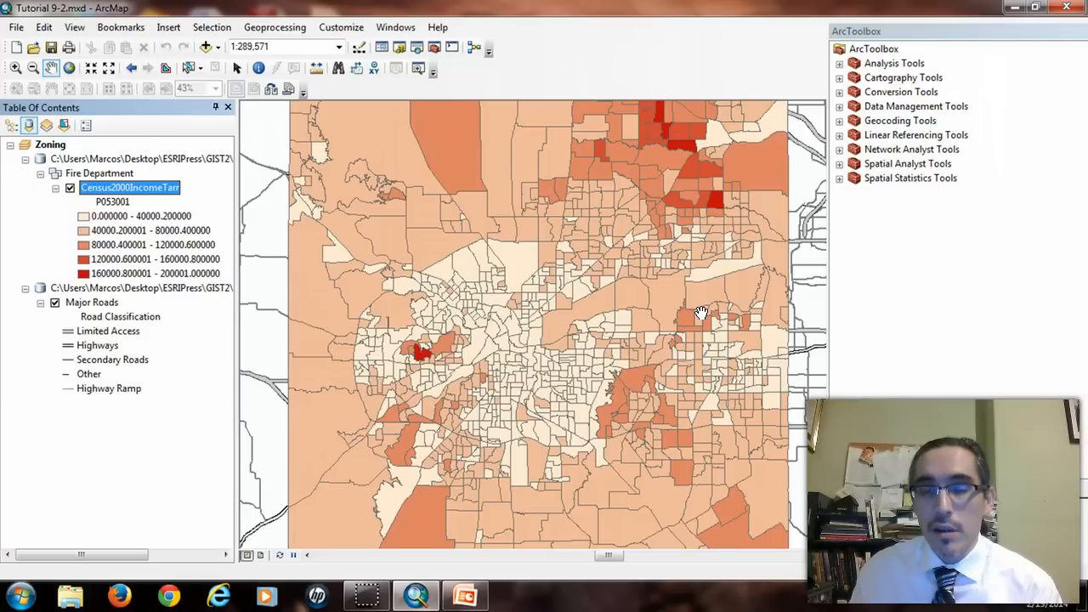
# Start a Cluster and Outlier Analysis (Anselin Local Morans I) with Census2000IncomeTarr as the input feature class and P053001 as the input field
pyautogui.click(840, 178)
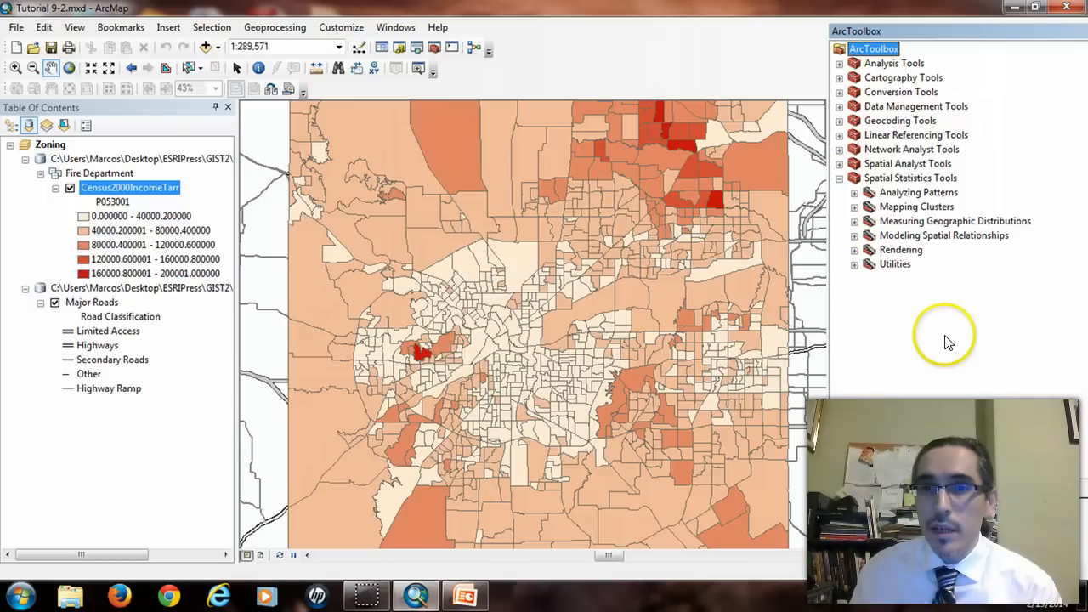
pyautogui.click(855, 206)
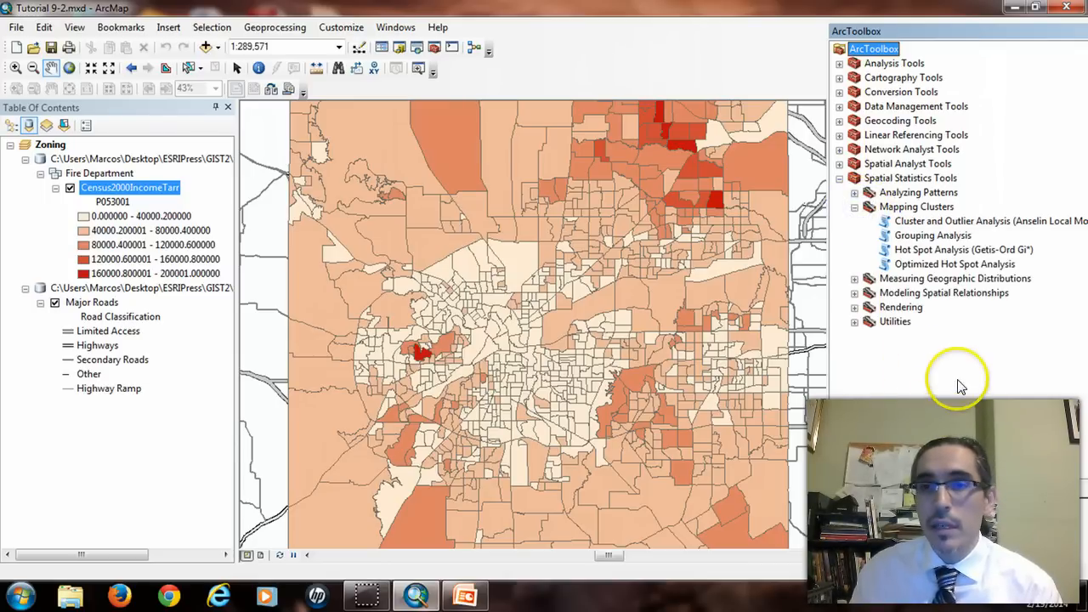
pyautogui.click(969, 221)
pyautogui.click(1006, 355)
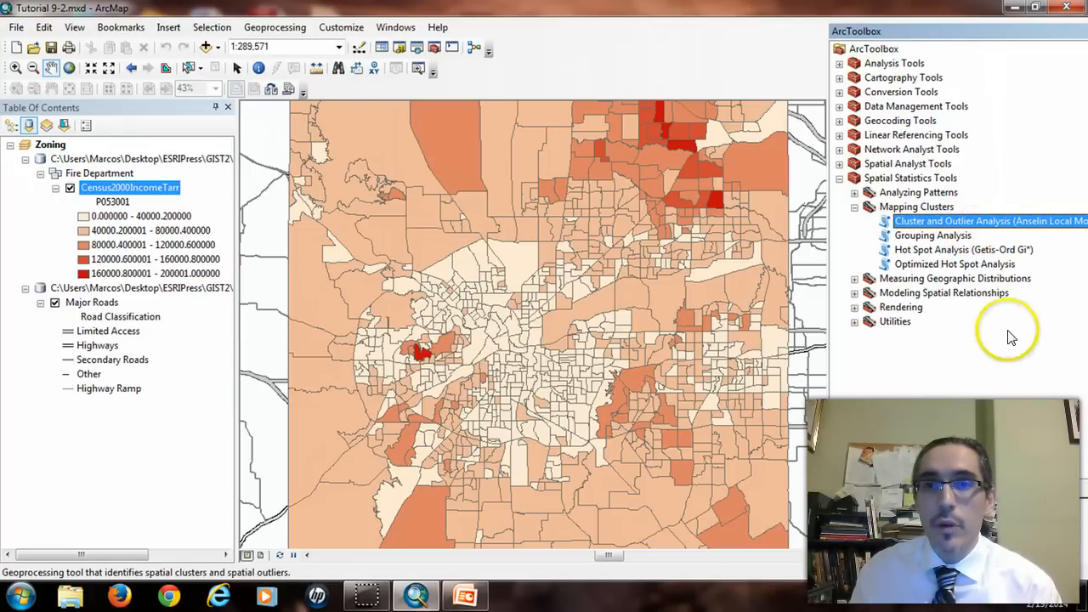
pyautogui.click(940, 221)
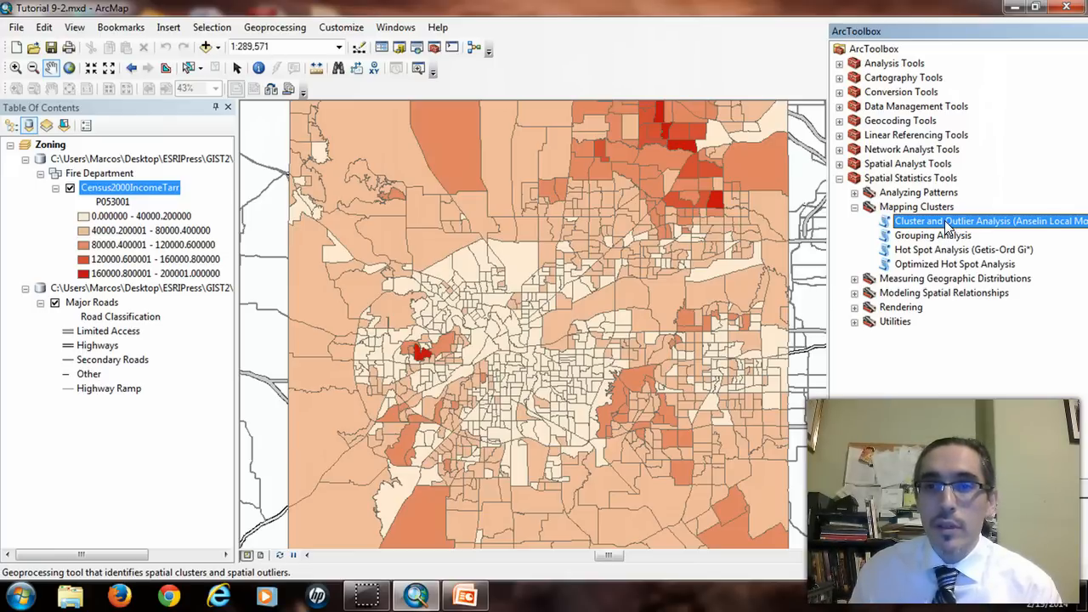
pyautogui.doubleClick(941, 222)
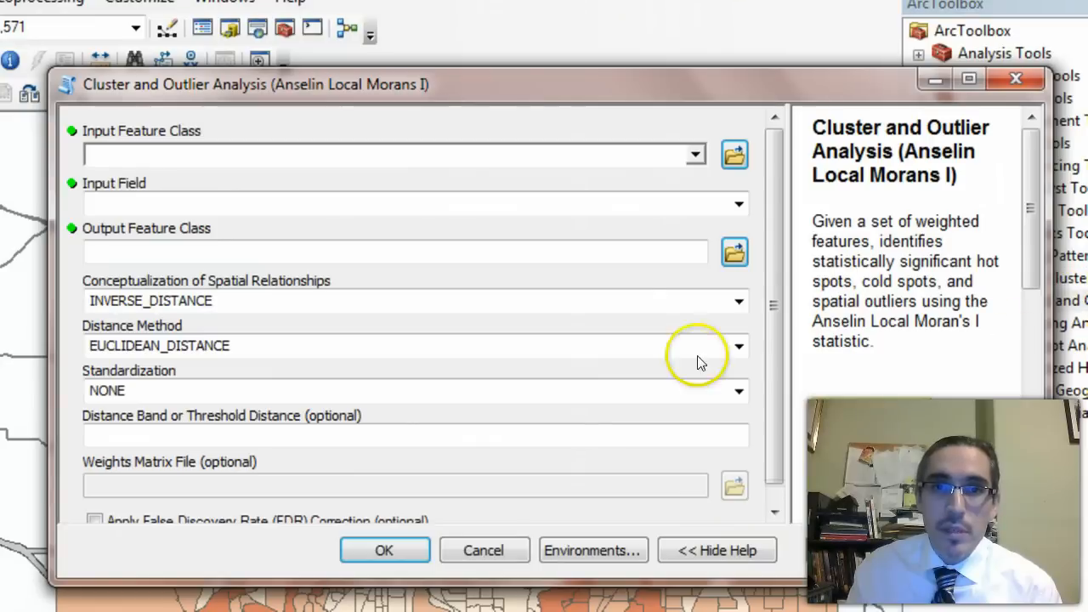
pyautogui.click(696, 154)
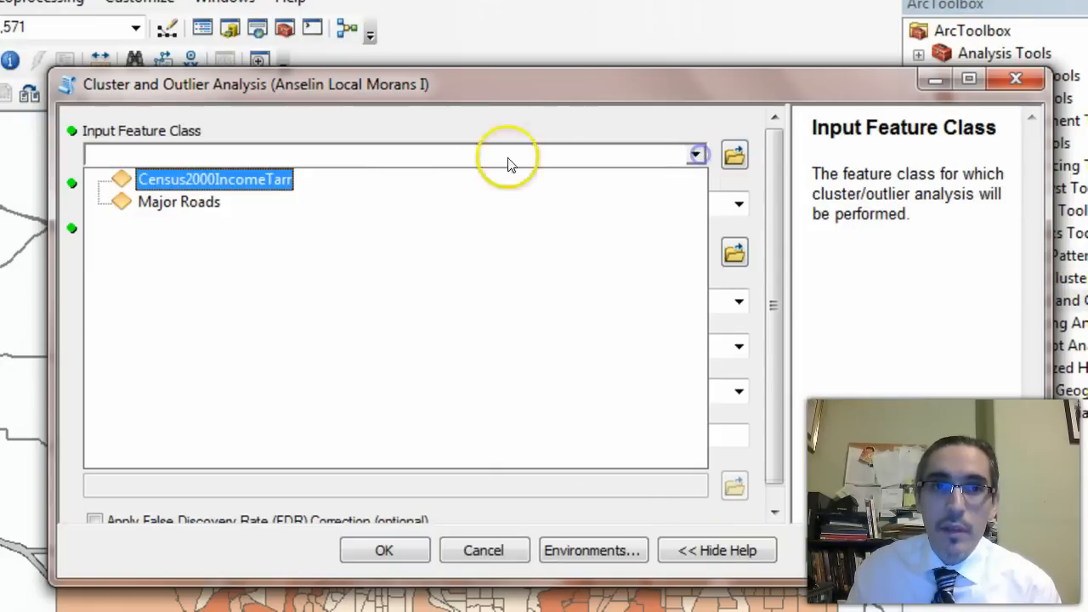
pyautogui.click(225, 179)
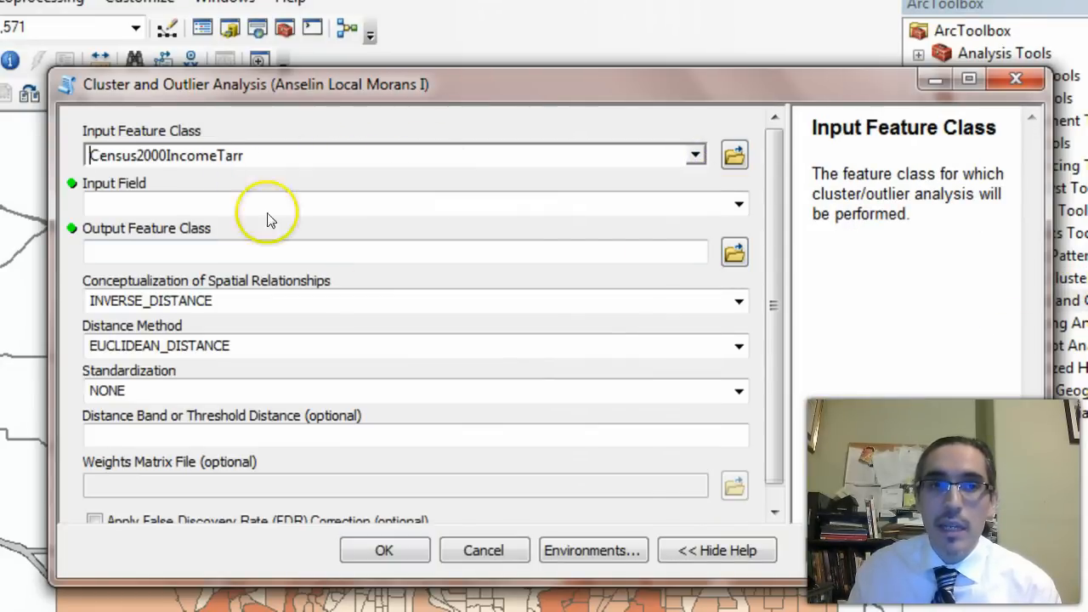
pyautogui.click(739, 204)
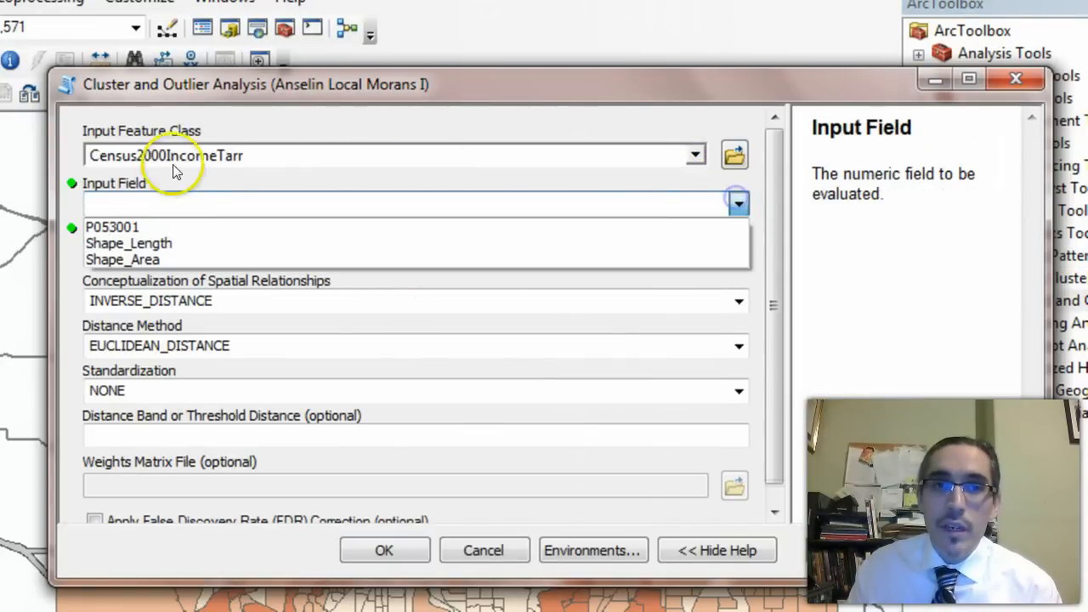
pyautogui.click(129, 228)
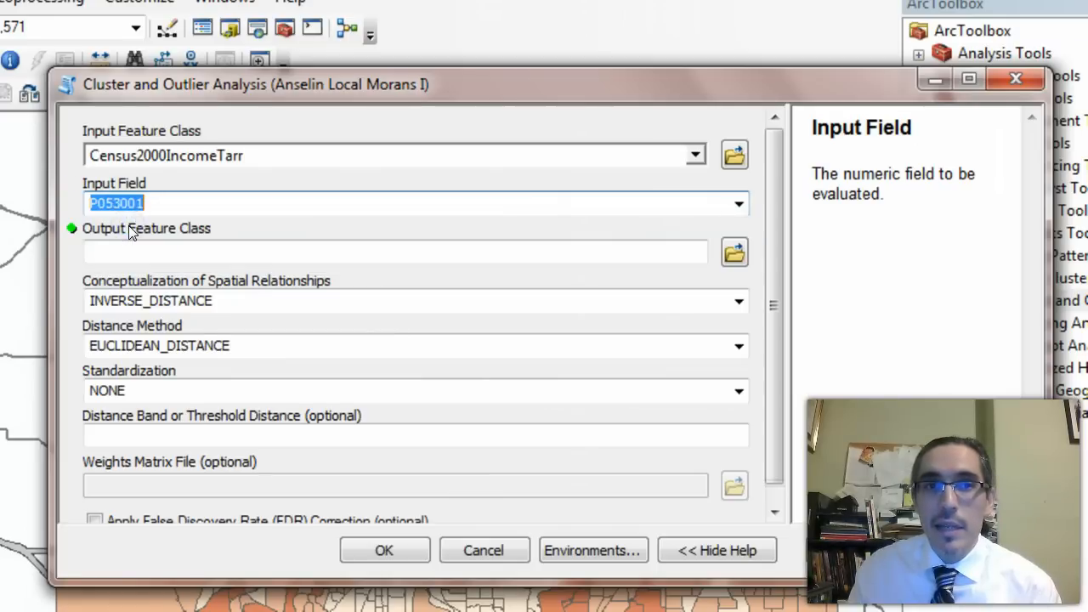
# Set the output feature class of the Cluster and Outlier Analysis to IncLocalMoran in the ESRIPress folder
pyautogui.click(672, 248)
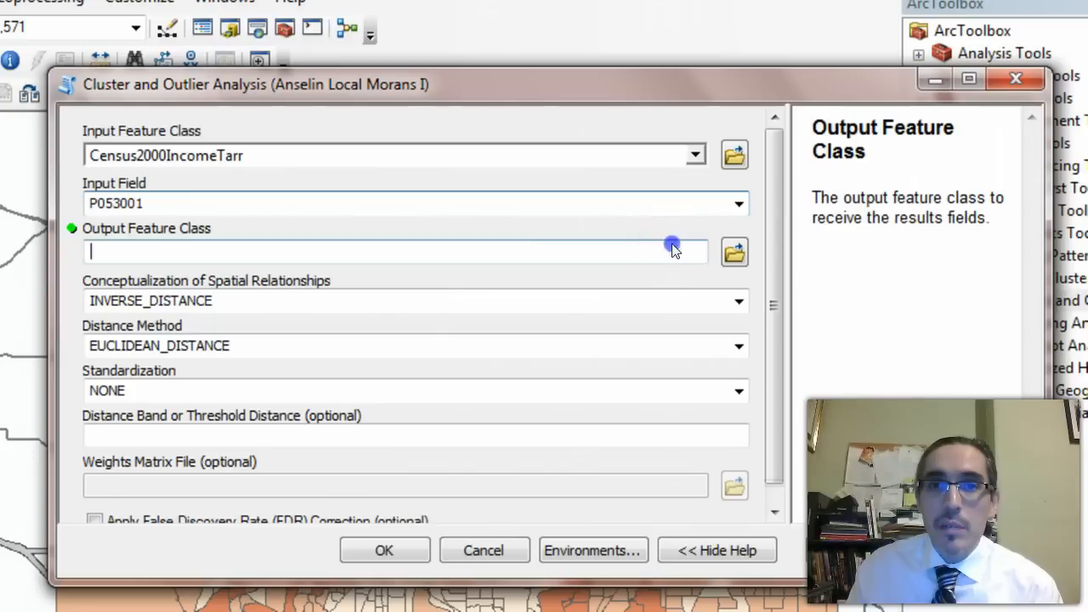
pyautogui.click(736, 252)
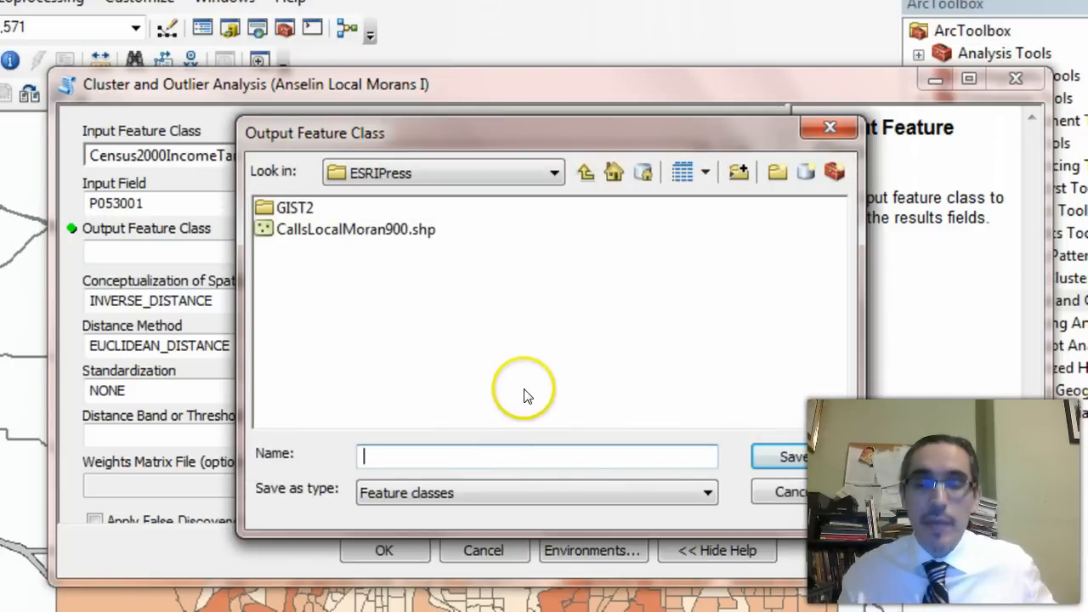
pyautogui.click(454, 473)
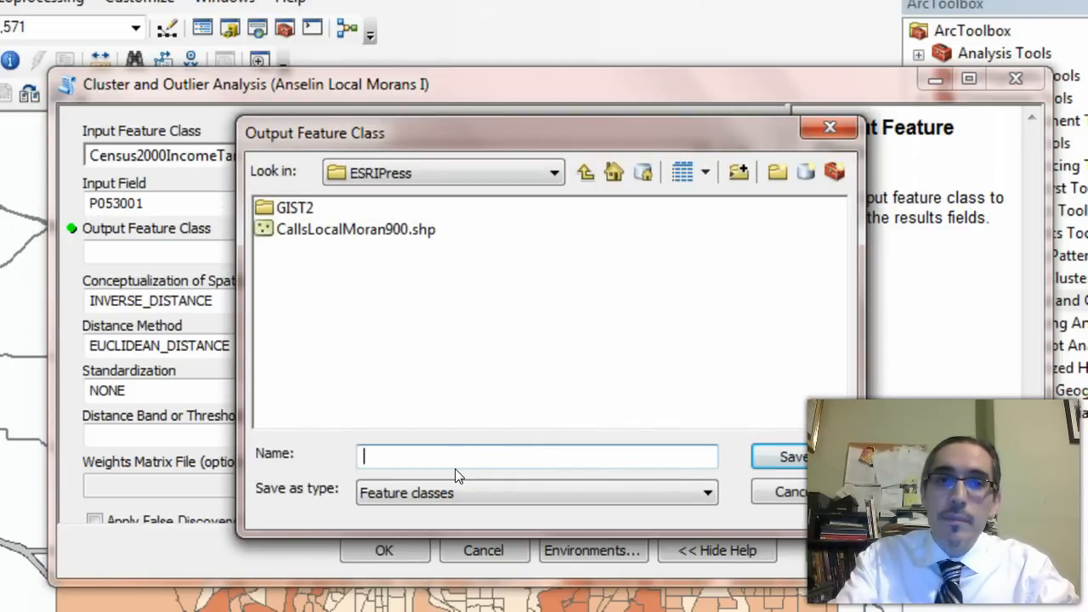
pyautogui.write('Inc')
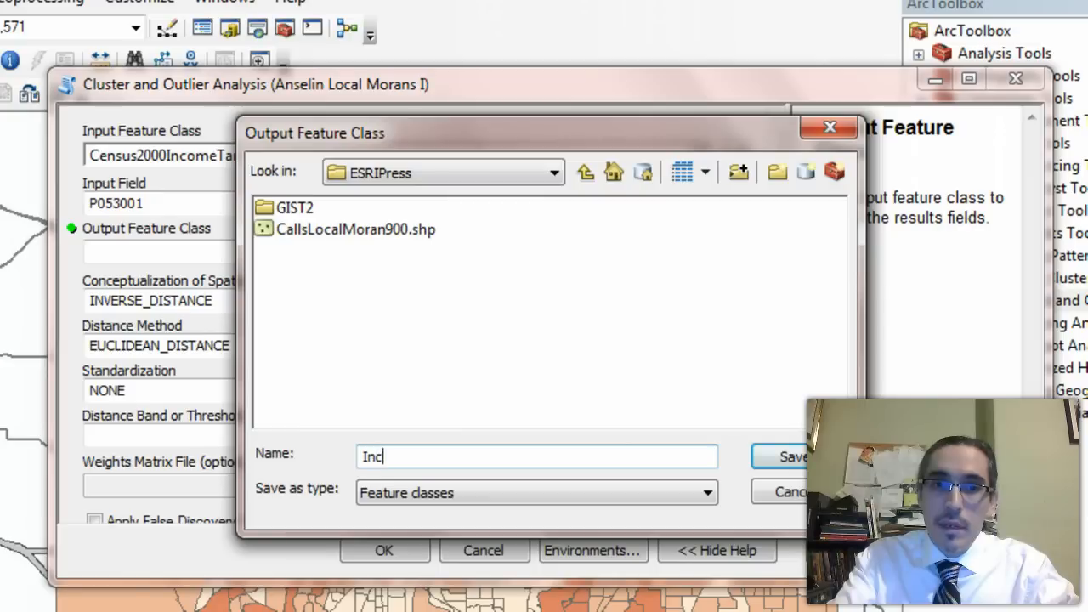
pyautogui.write('LocalMoran')
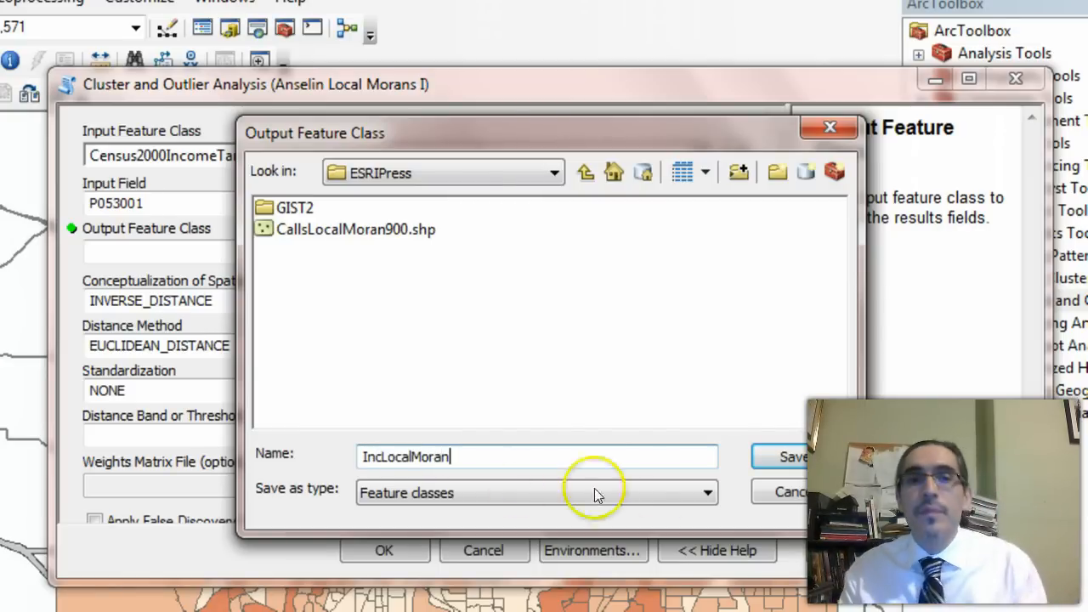
pyautogui.click(784, 455)
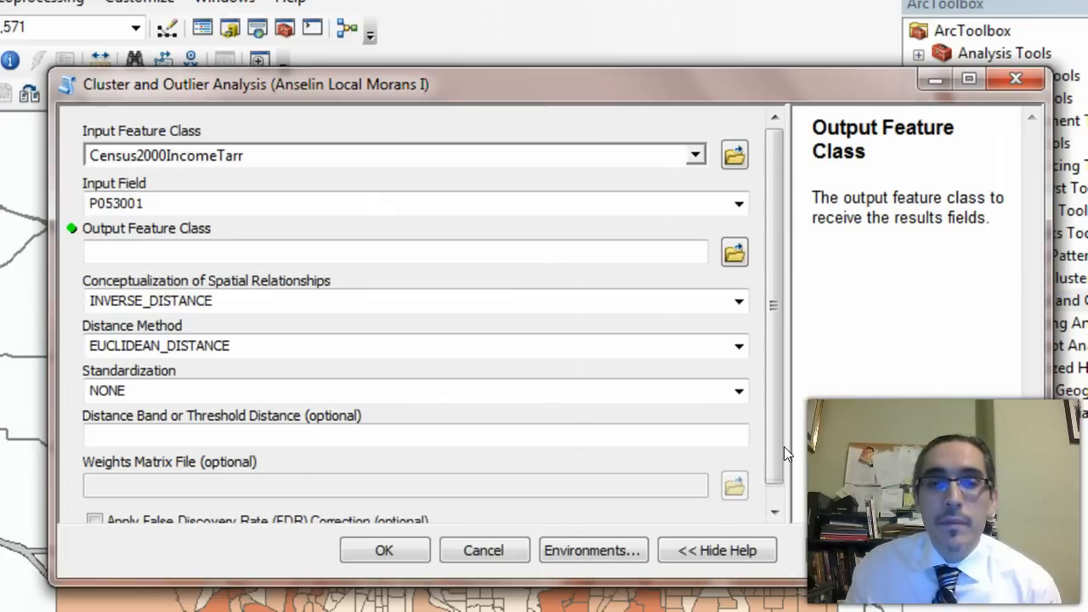
pyautogui.click(781, 376)
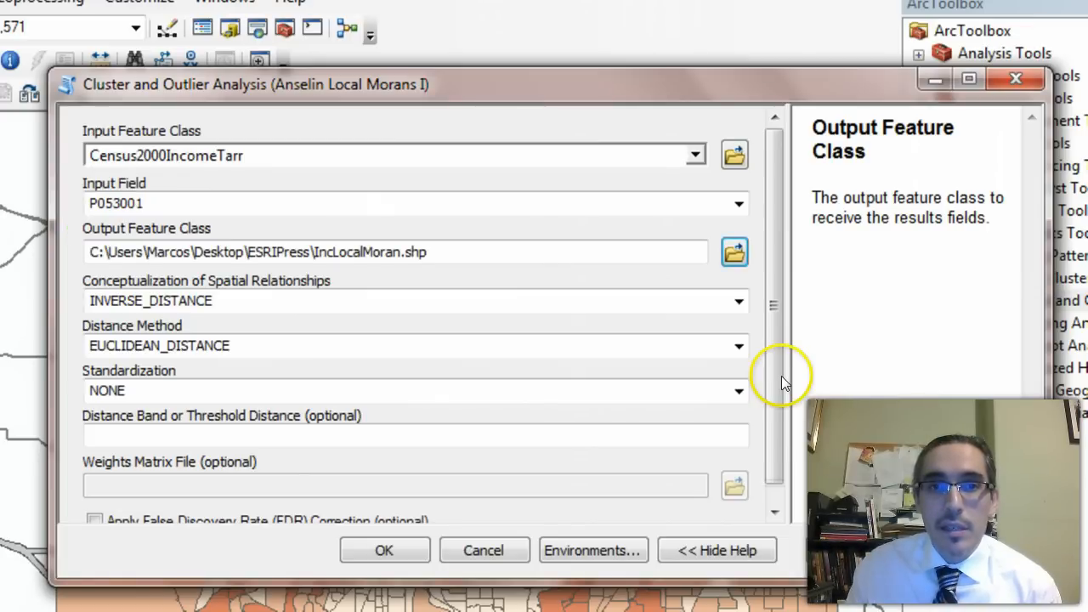
# Run the Cluster and Outlier Analysis with CONTIGUITY_EDGES_CORNERS as the conceptualization of spatial relationships and ROW standardization
pyautogui.click(119, 297)
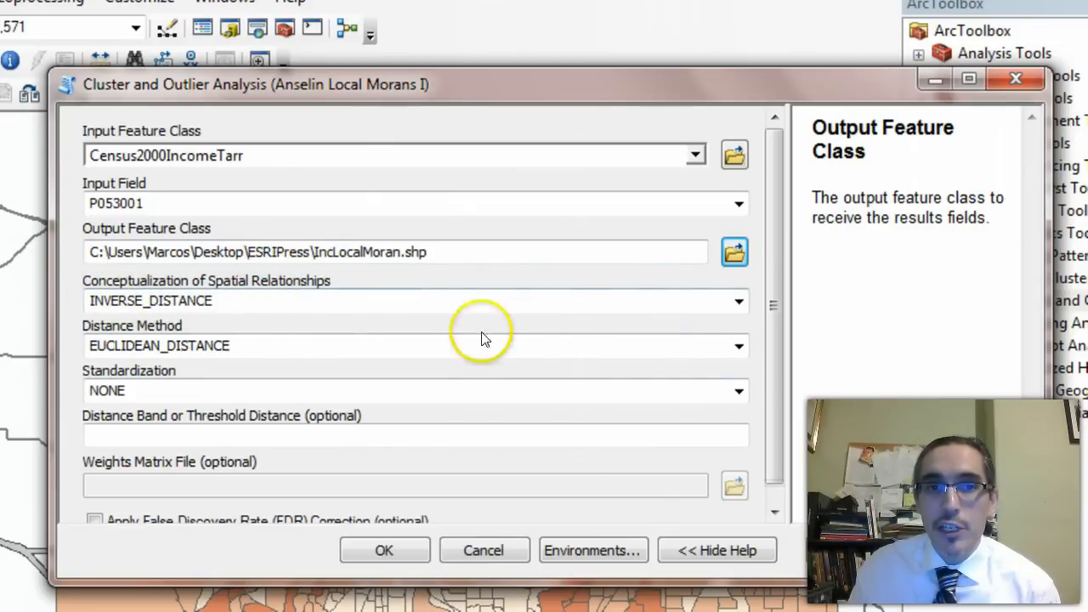
pyautogui.click(739, 302)
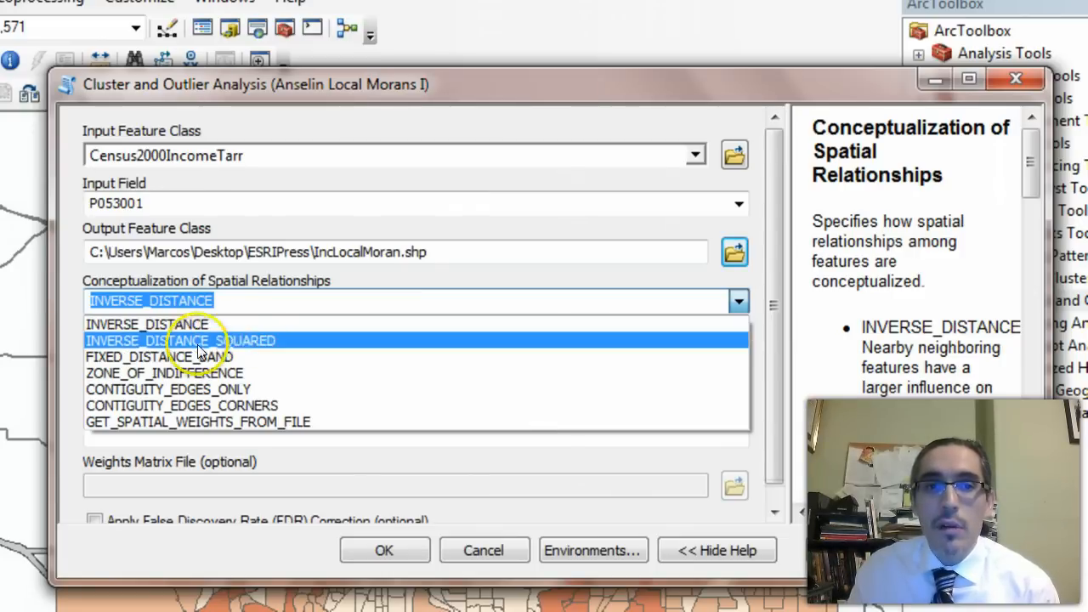
pyautogui.click(263, 405)
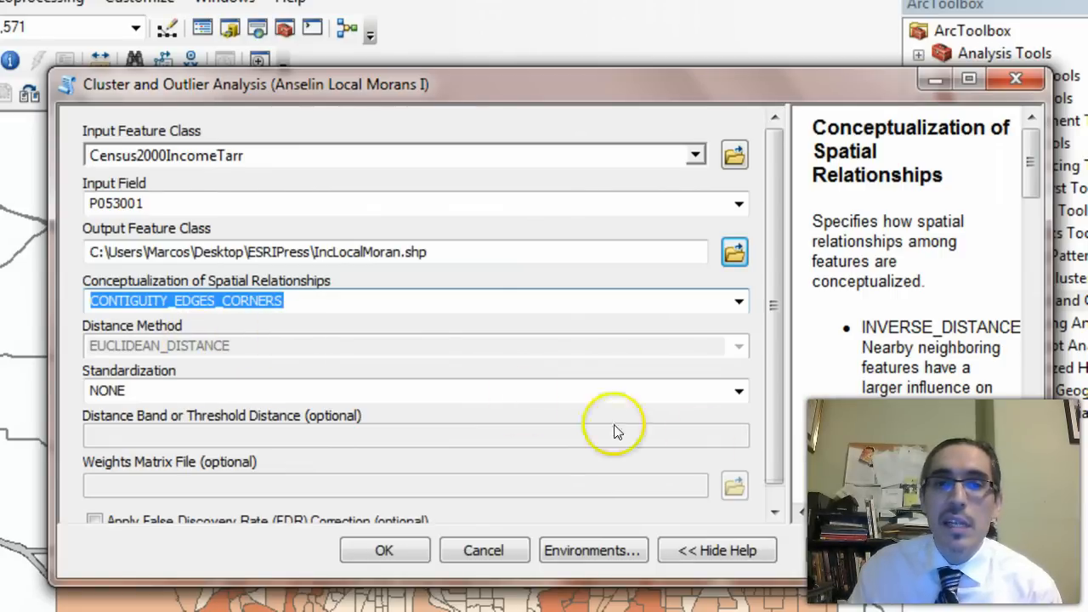
pyautogui.click(742, 390)
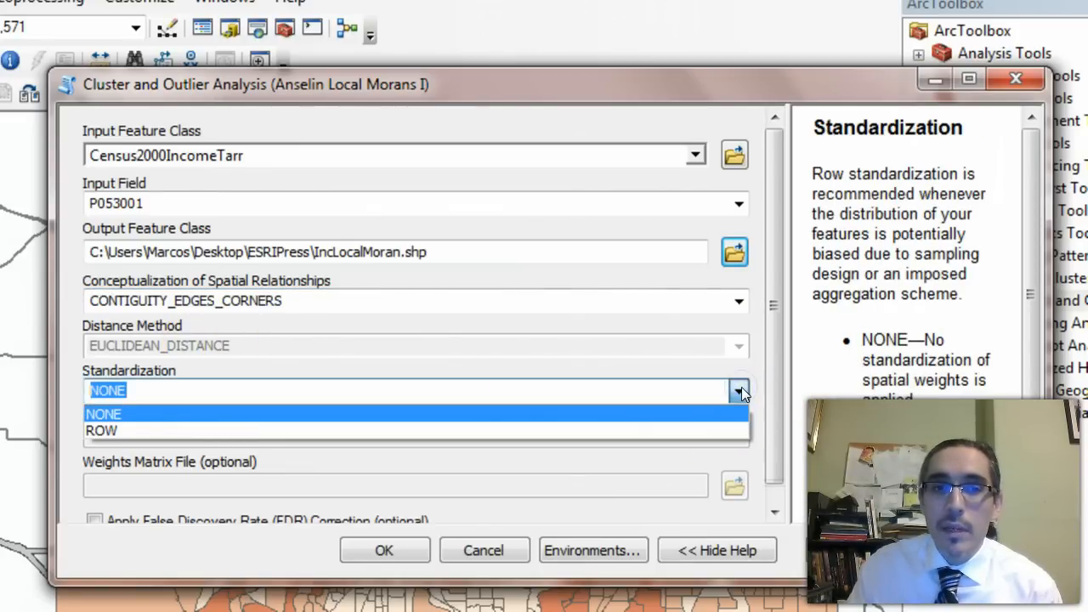
pyautogui.click(130, 430)
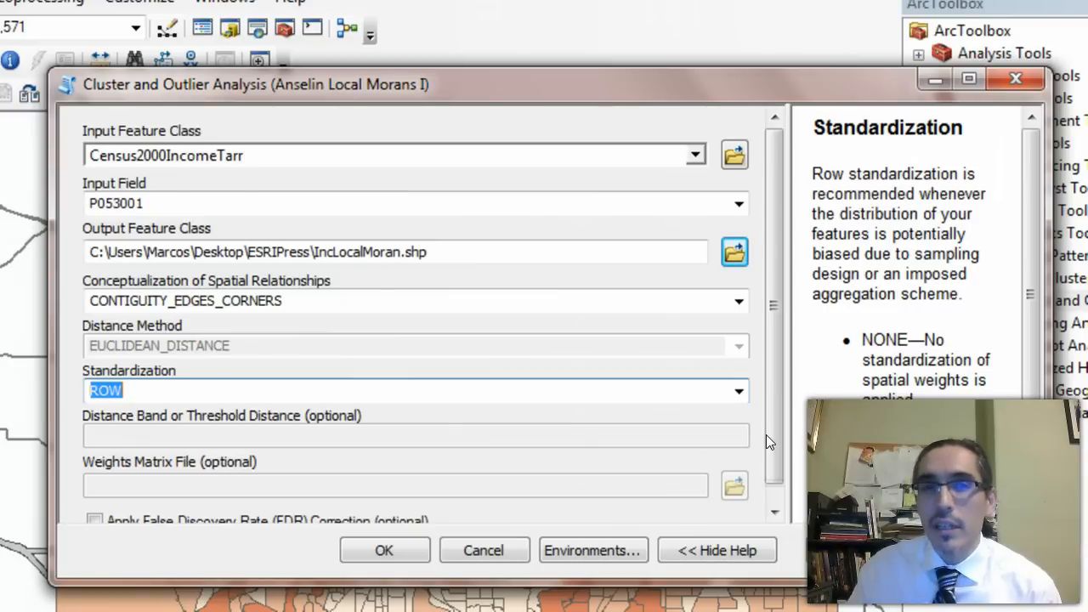
pyautogui.moveTo(775, 403); pyautogui.dragTo(774, 435)
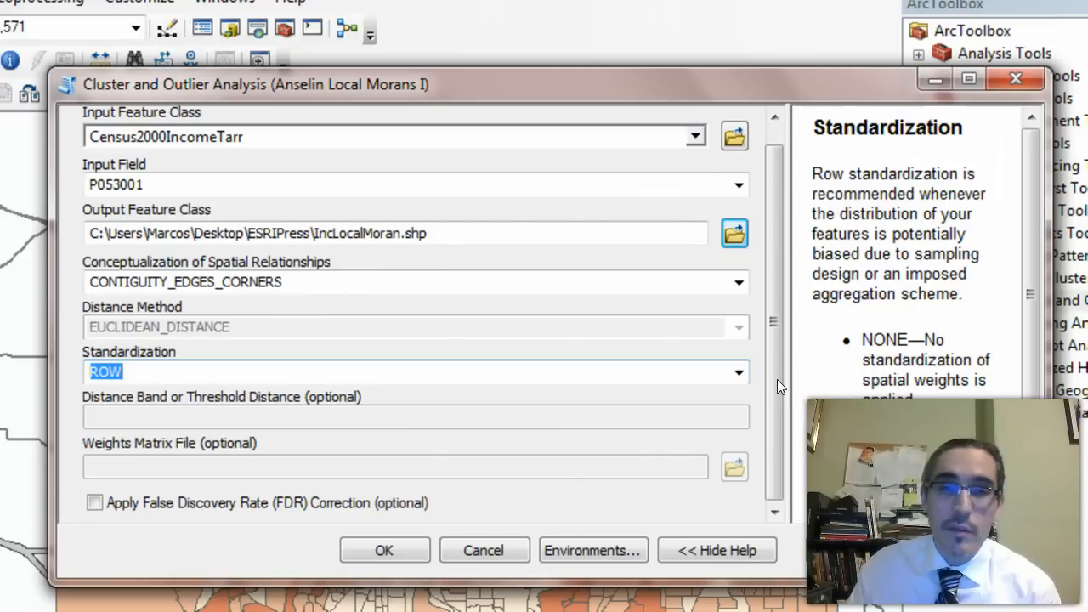
pyautogui.moveTo(777, 379); pyautogui.dragTo(780, 318)
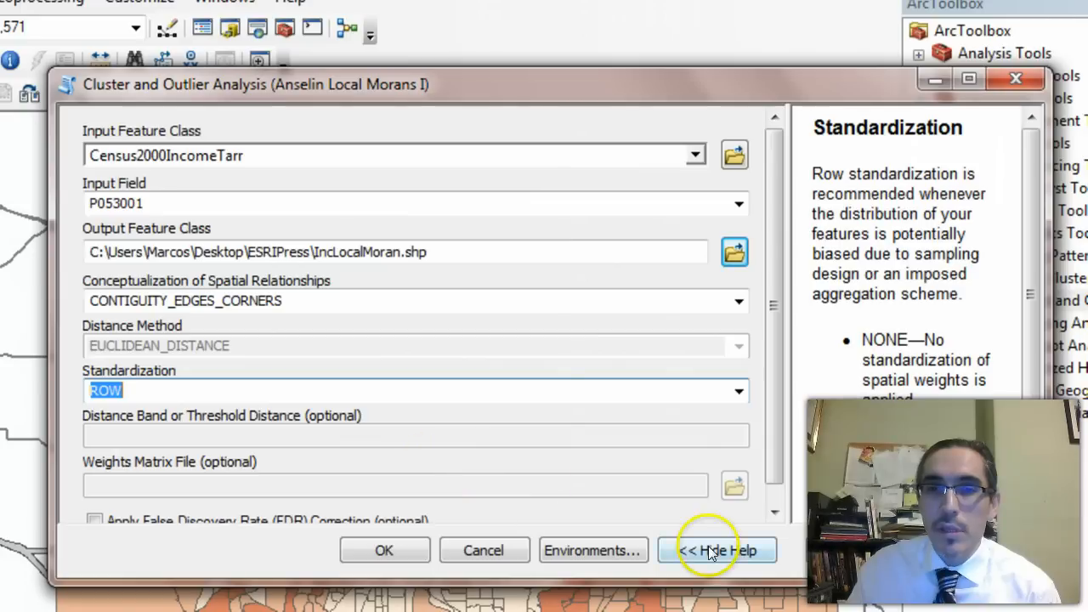
pyautogui.click(384, 553)
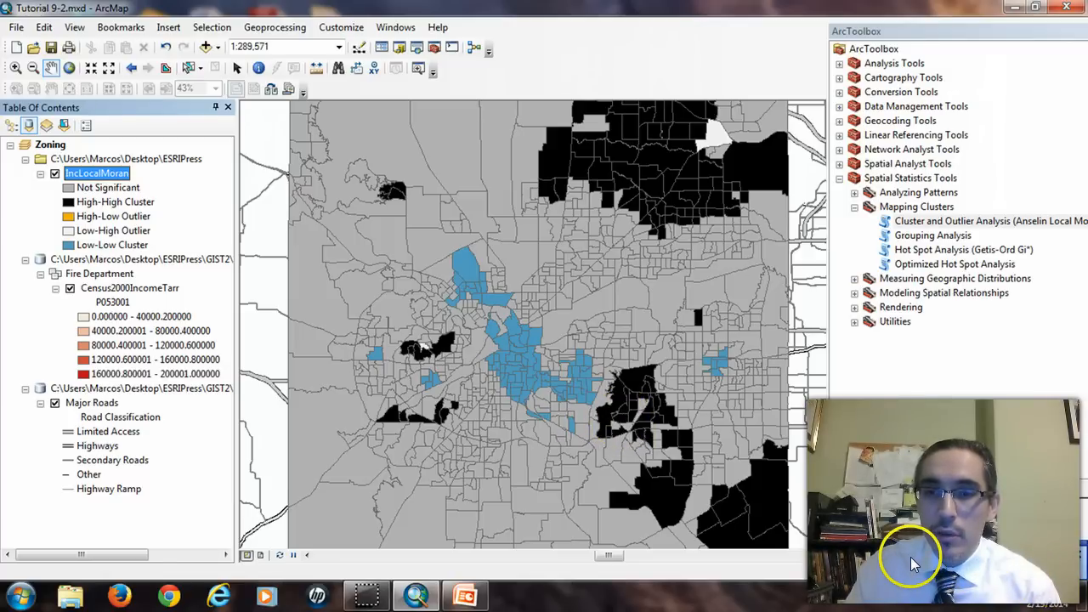
# Start a Hot Spot Analysis (Getis-Ord Gi*) with Census2000IncomeTarr as the input feature class and P053001 as the input field
pyautogui.click(981, 559)
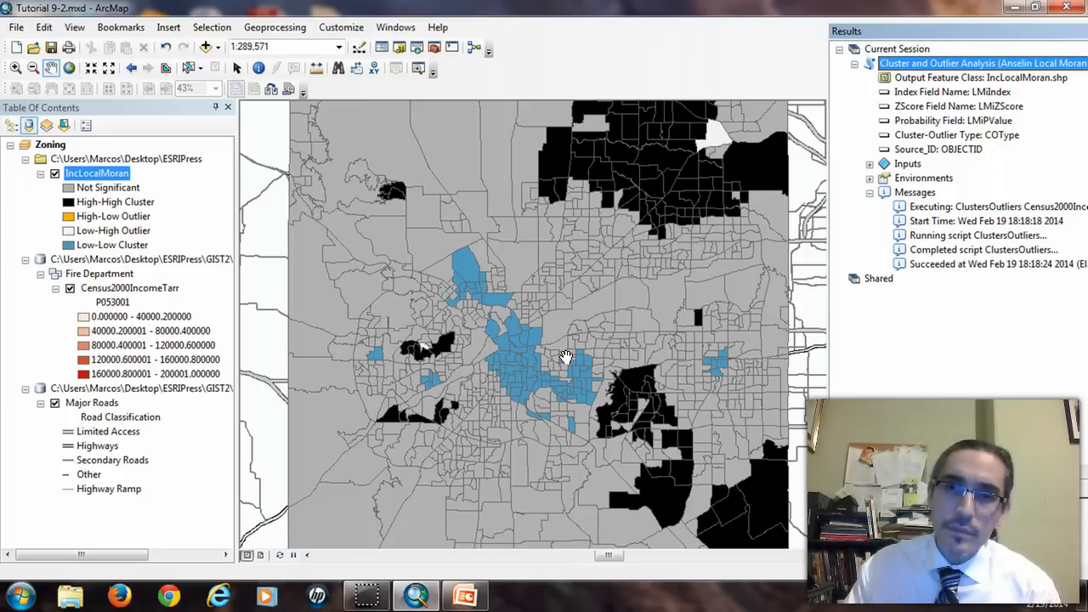
pyautogui.click(908, 494)
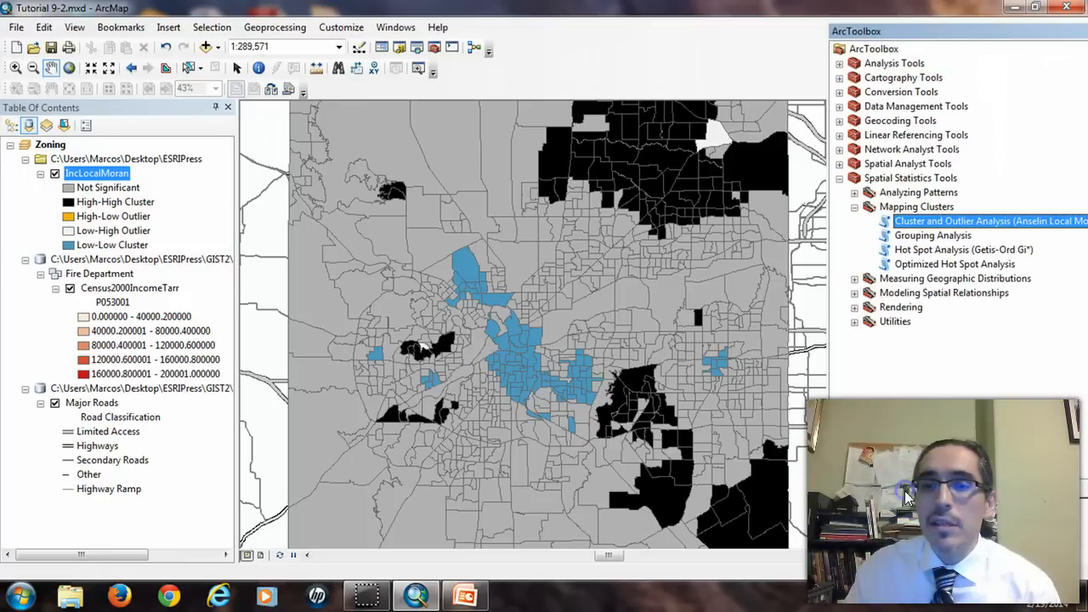
pyautogui.click(965, 255)
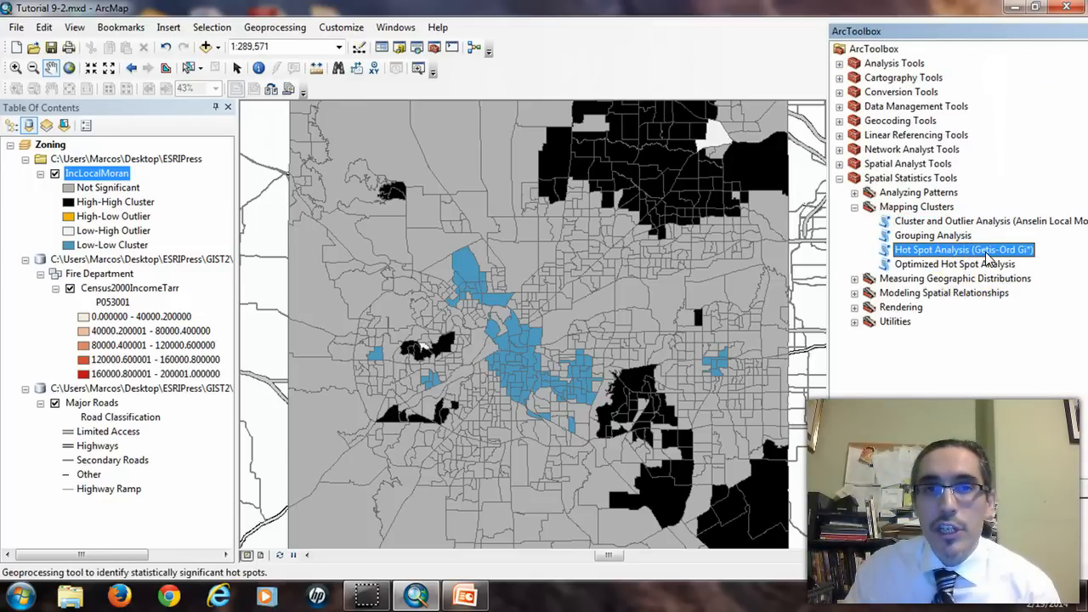
pyautogui.doubleClick(972, 247)
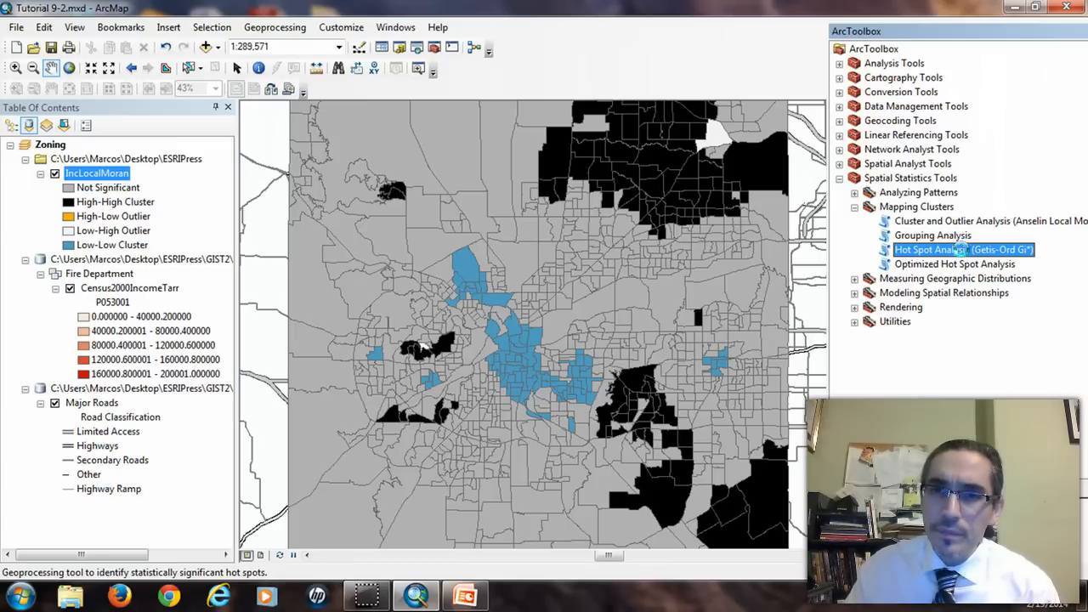
pyautogui.doubleClick(963, 249)
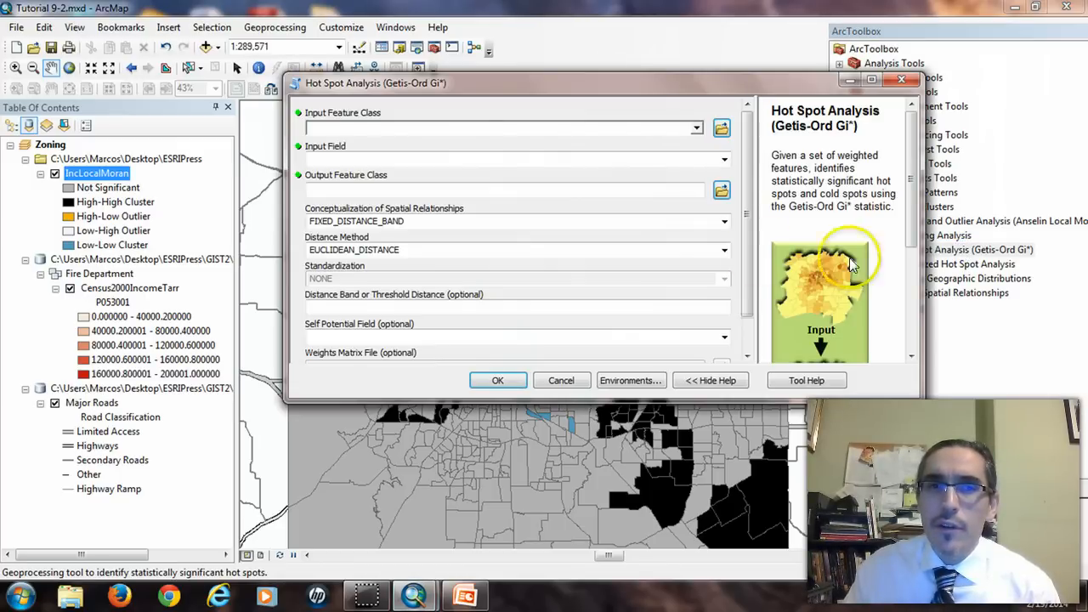
pyautogui.click(697, 130)
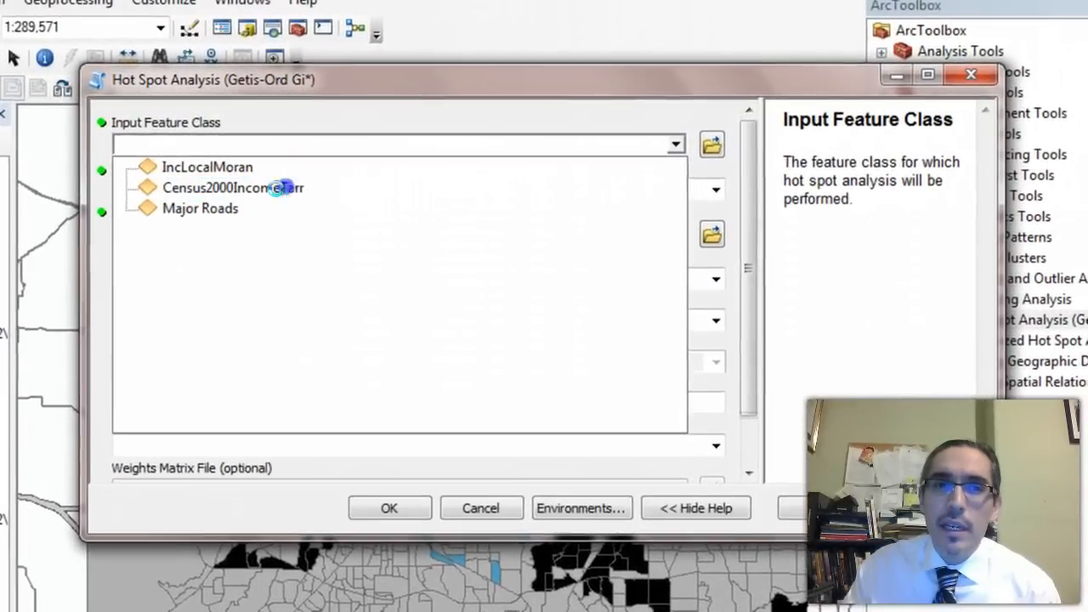
pyautogui.click(299, 175)
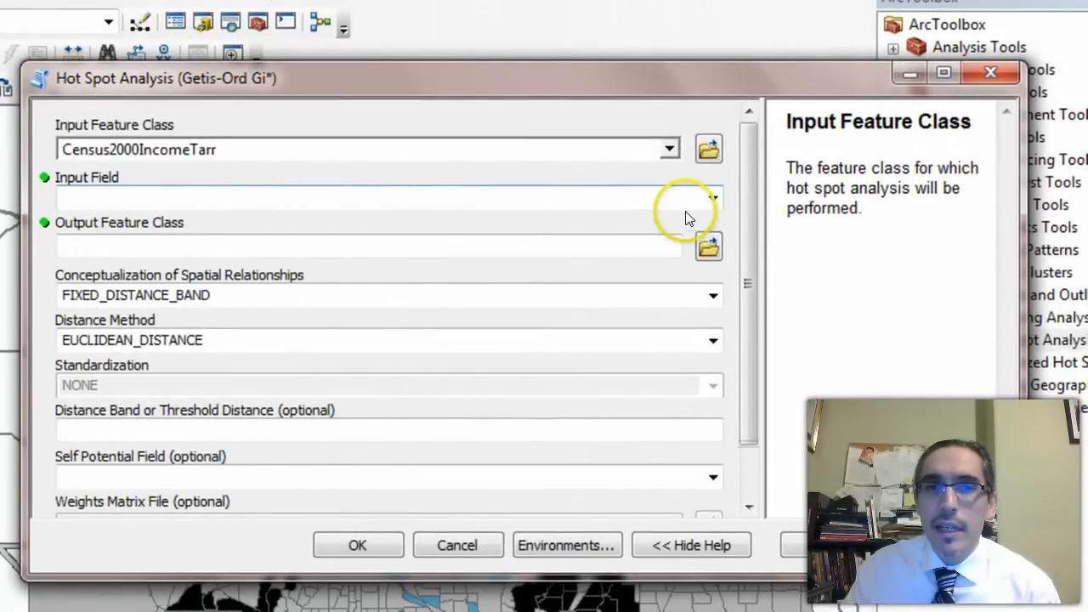
pyautogui.click(713, 198)
pyautogui.click(103, 207)
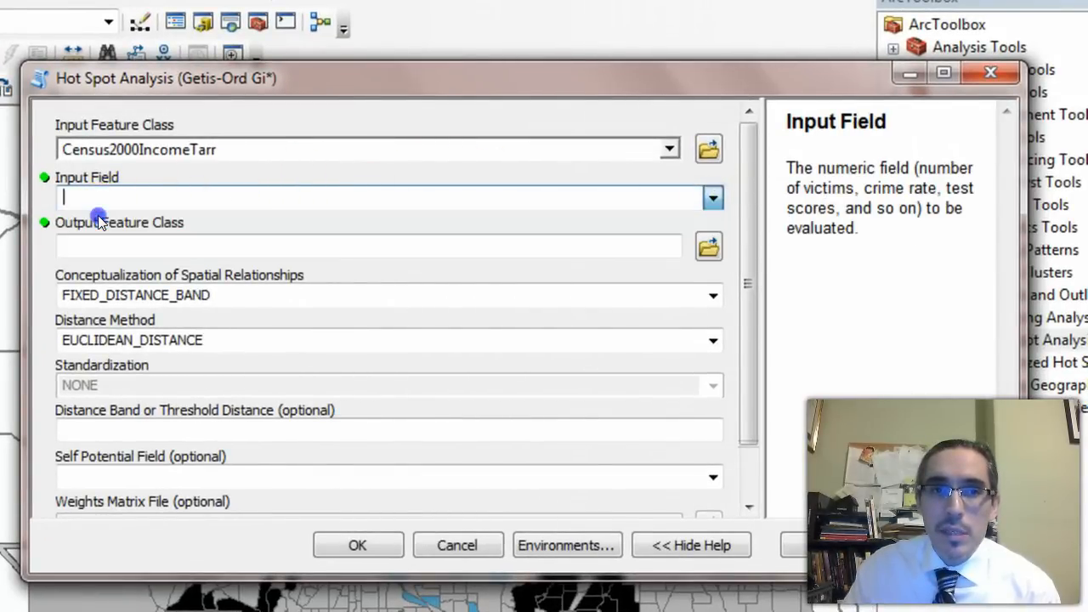
# Set the output feature class of the Hot Spot Analysis to IncGetisOrd.shp in the ESRIPress folder
pyautogui.click(711, 246)
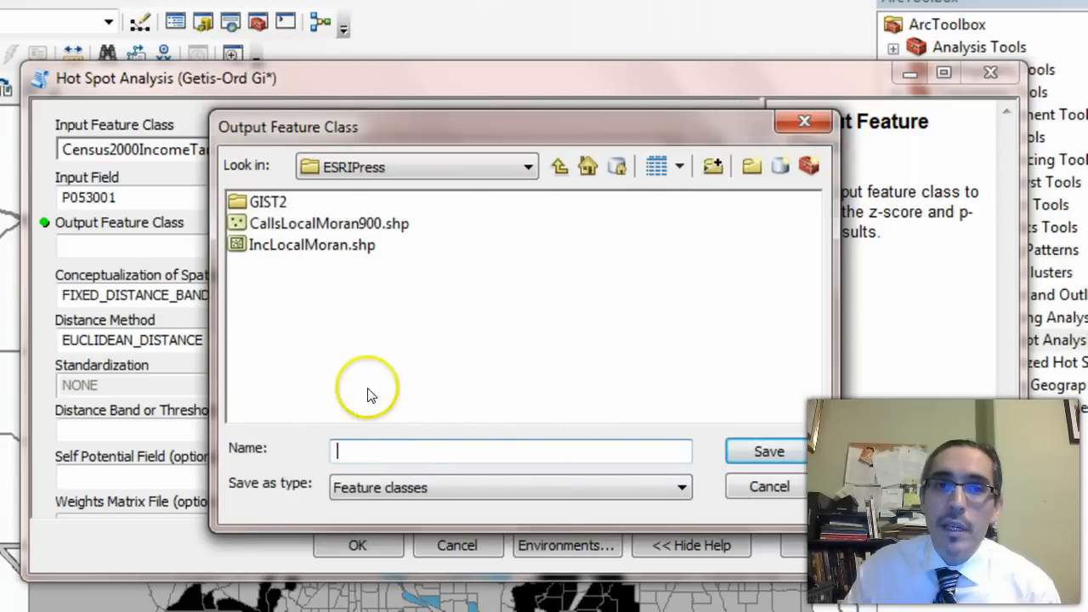
pyautogui.click(313, 245)
pyautogui.click(352, 451)
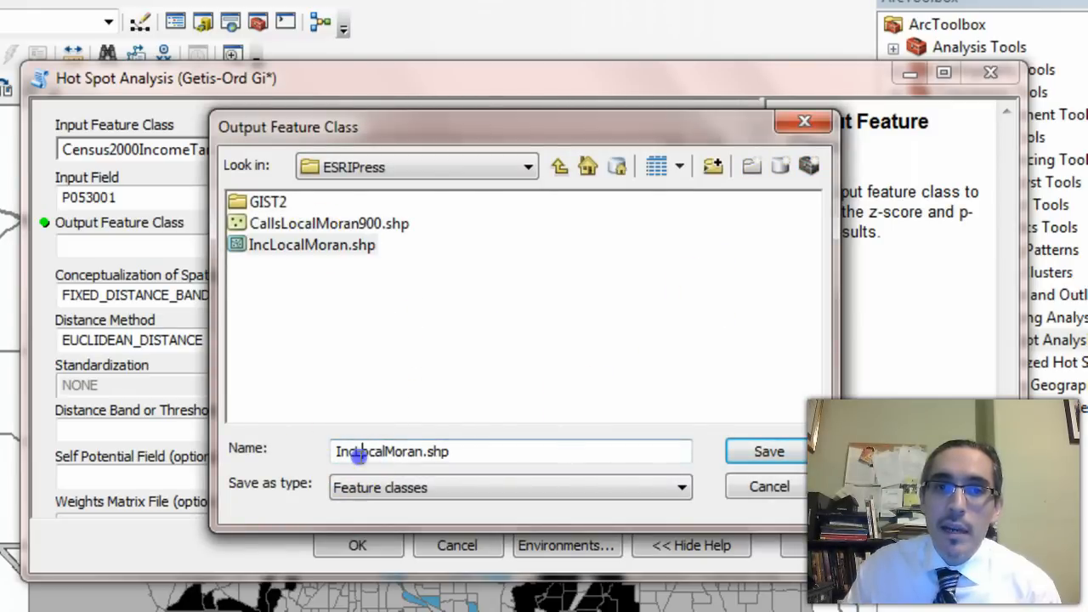
pyautogui.moveTo(417, 452); pyautogui.dragTo(425, 452)
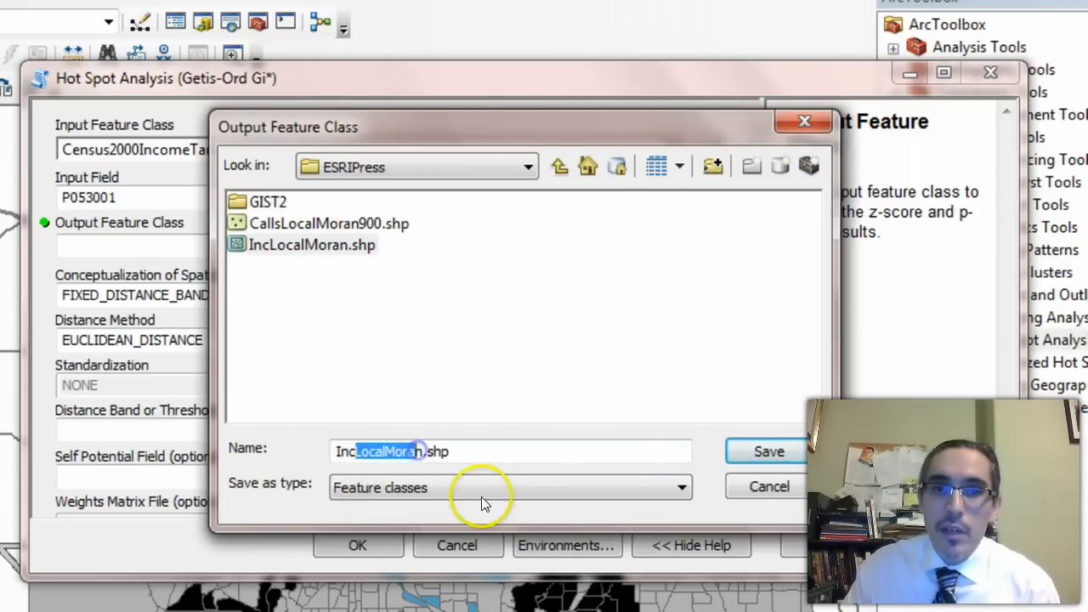
pyautogui.press('BackSpace')
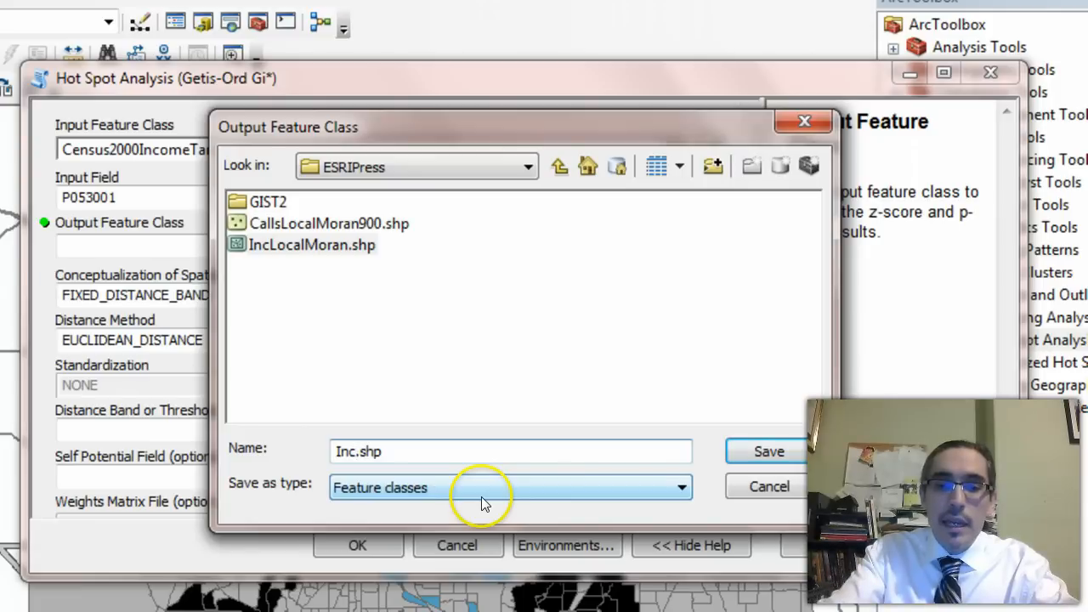
pyautogui.write('Getis')
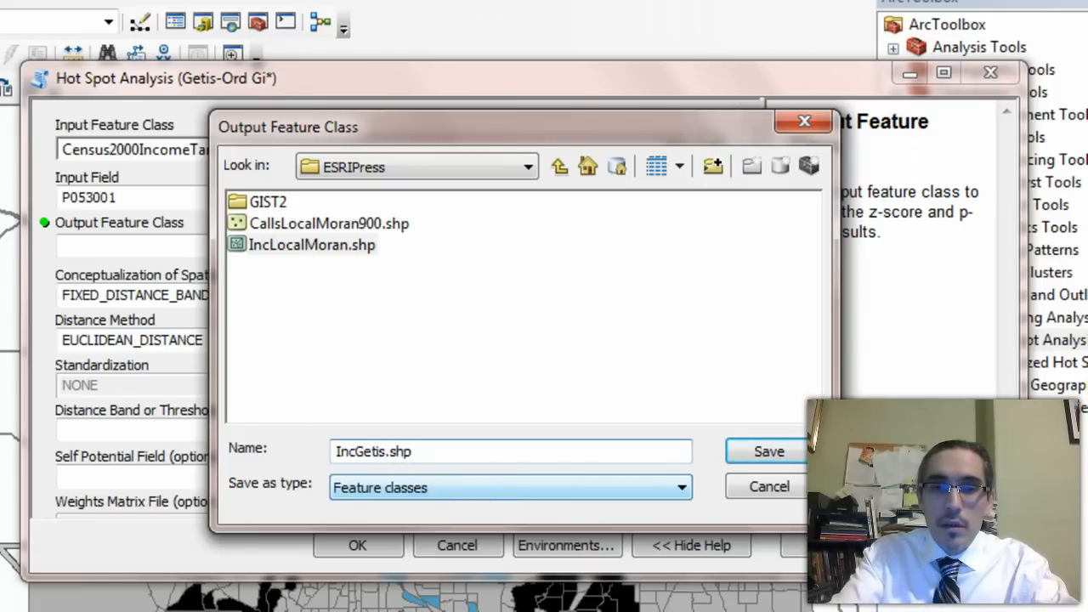
pyautogui.write('Ord')
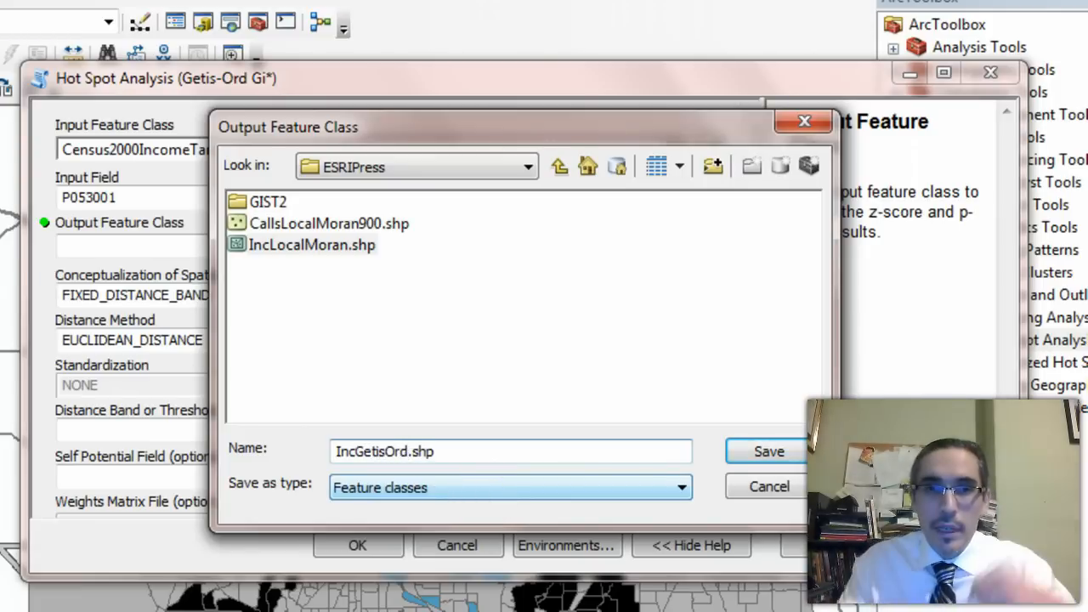
pyautogui.click(776, 455)
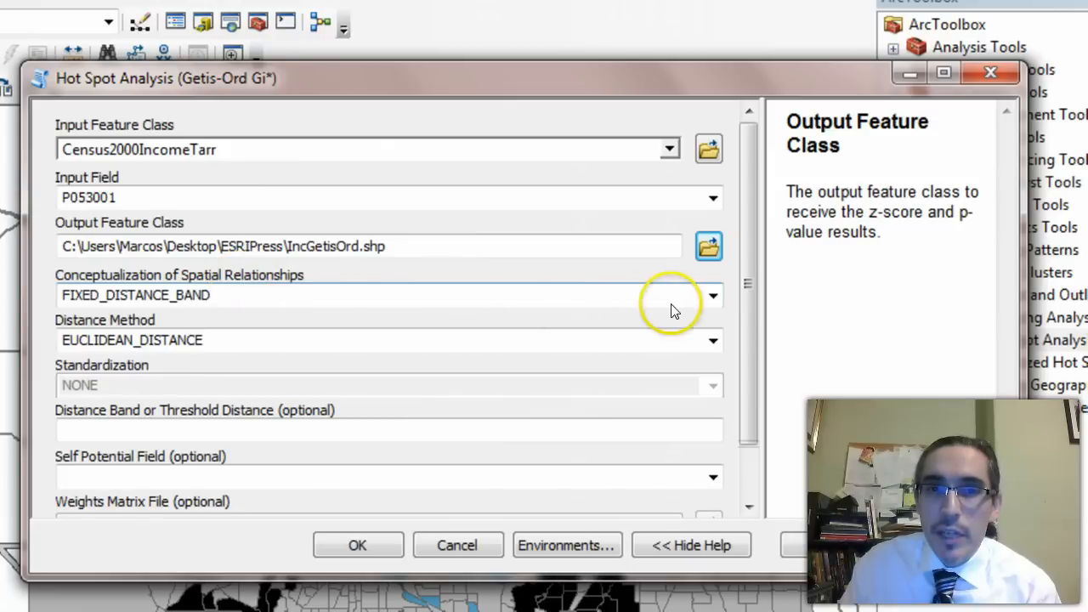
# Run the Hot Spot Analysis with CONTIGUITY_EDGES_CORNERS as the conceptualization of spatial relationships
pyautogui.click(713, 295)
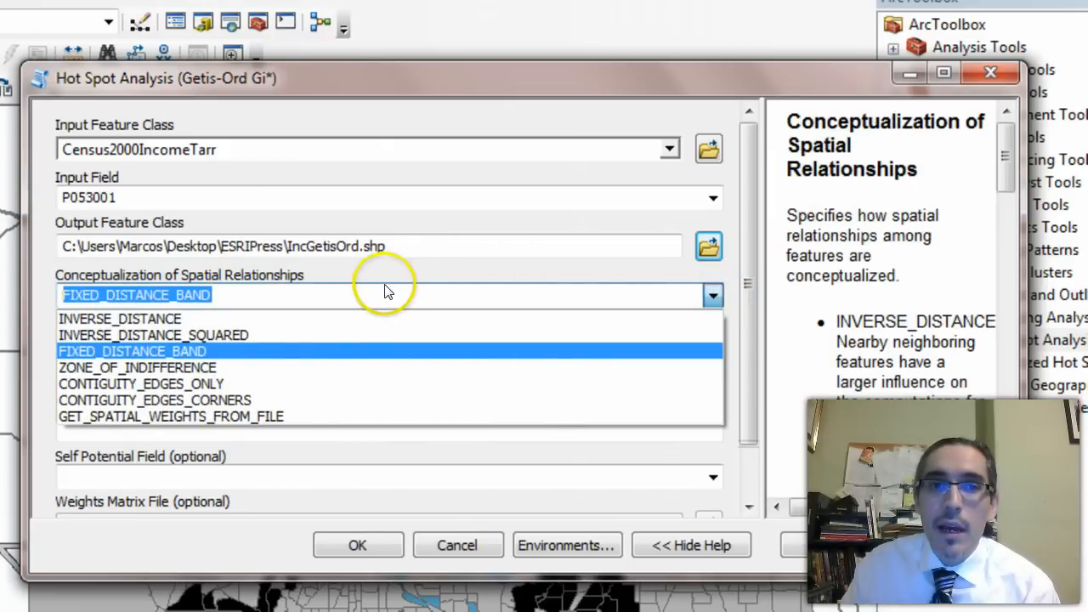
pyautogui.click(213, 401)
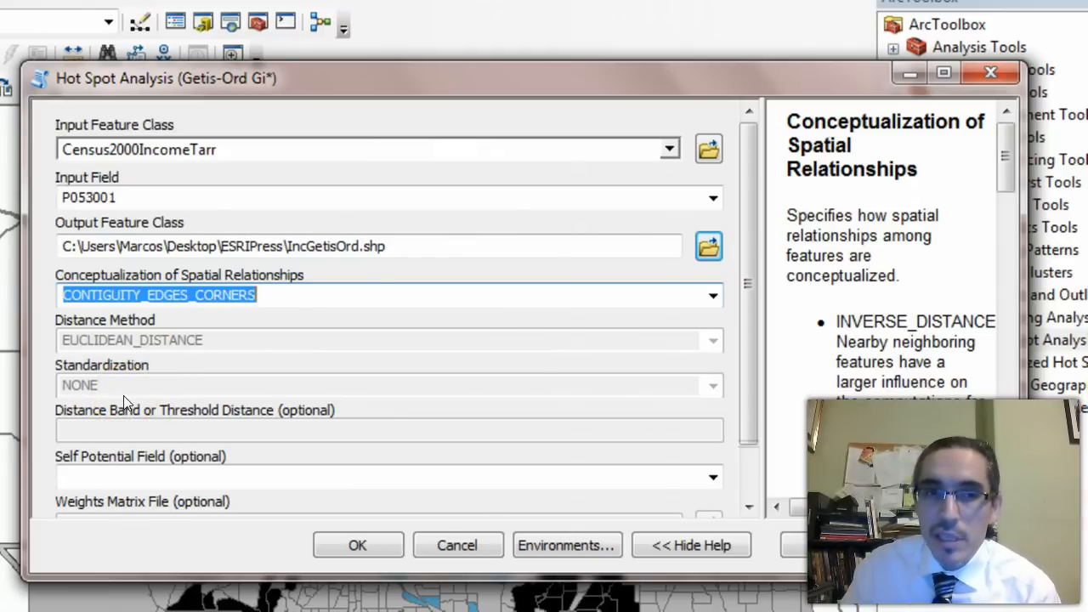
pyautogui.moveTo(754, 312); pyautogui.dragTo(757, 310)
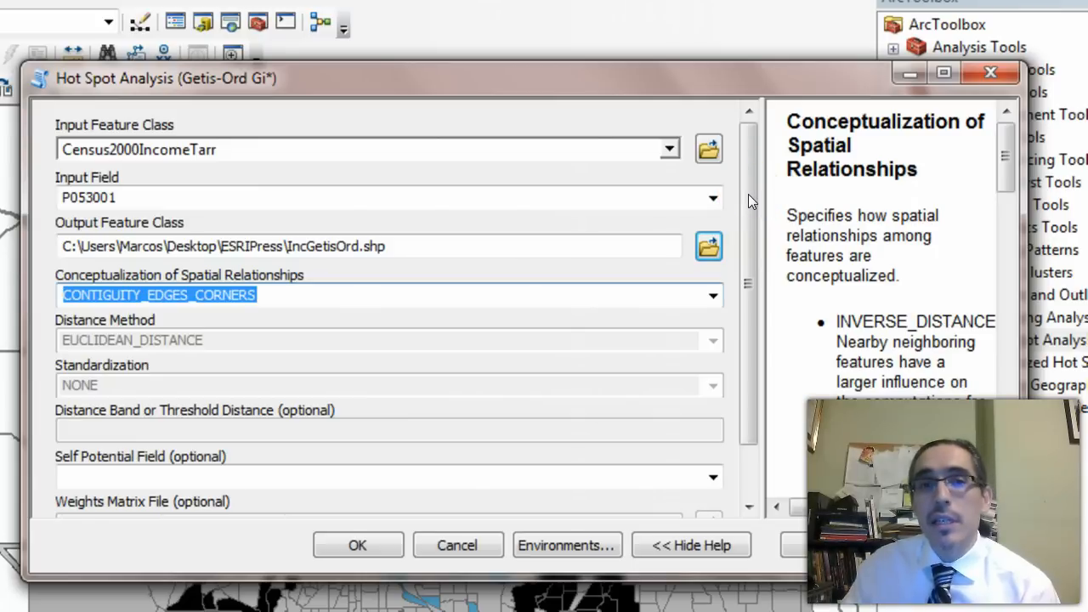
pyautogui.moveTo(748, 194); pyautogui.dragTo(746, 252)
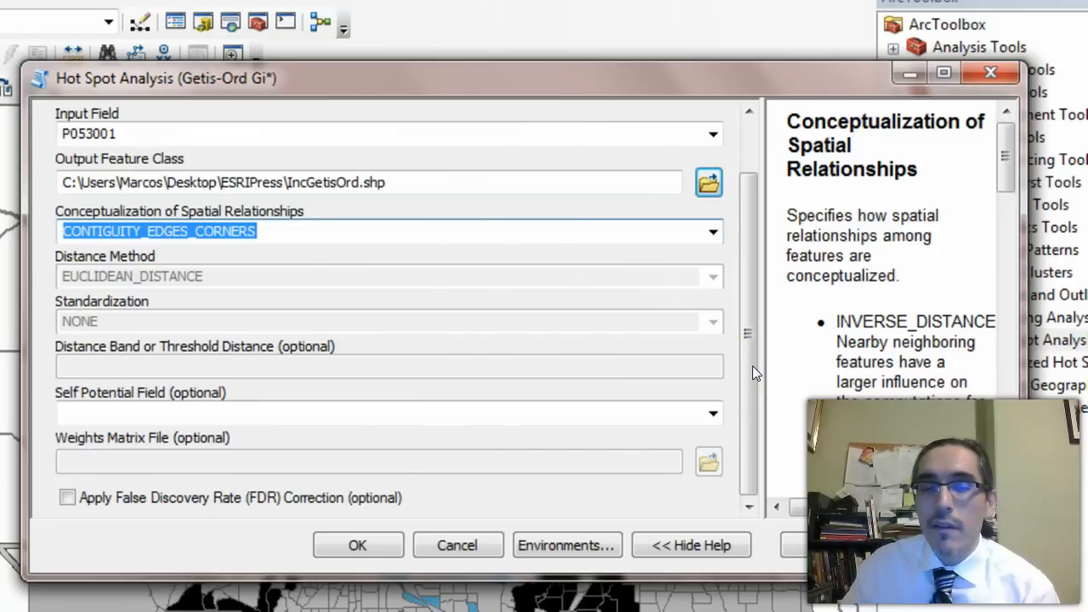
pyautogui.click(356, 546)
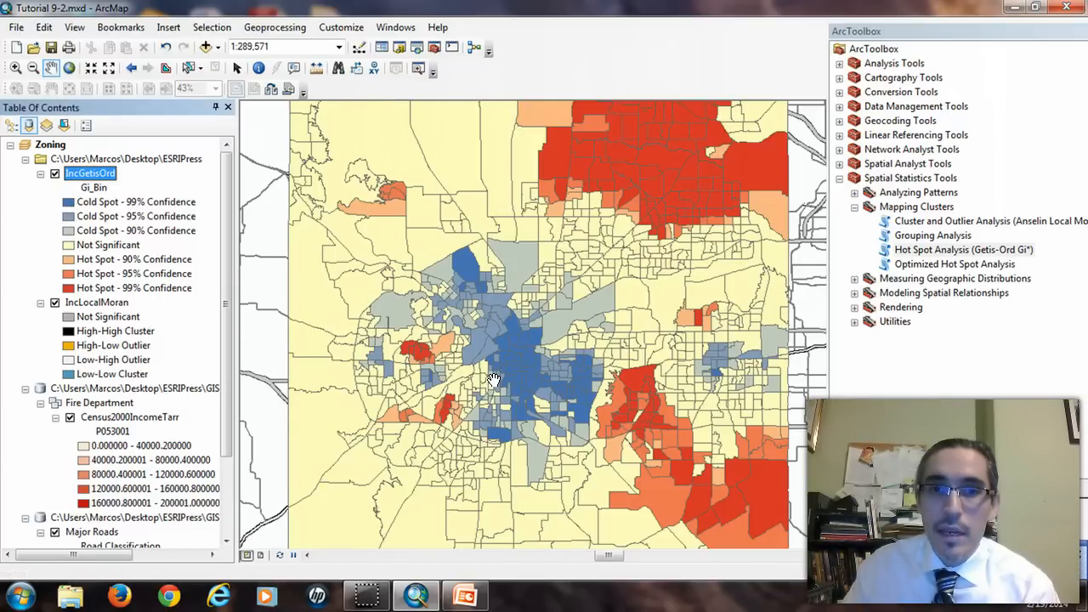
# Display the geoprocessing results of the current session and narrow their pane to give the map more room
pyautogui.click(954, 565)
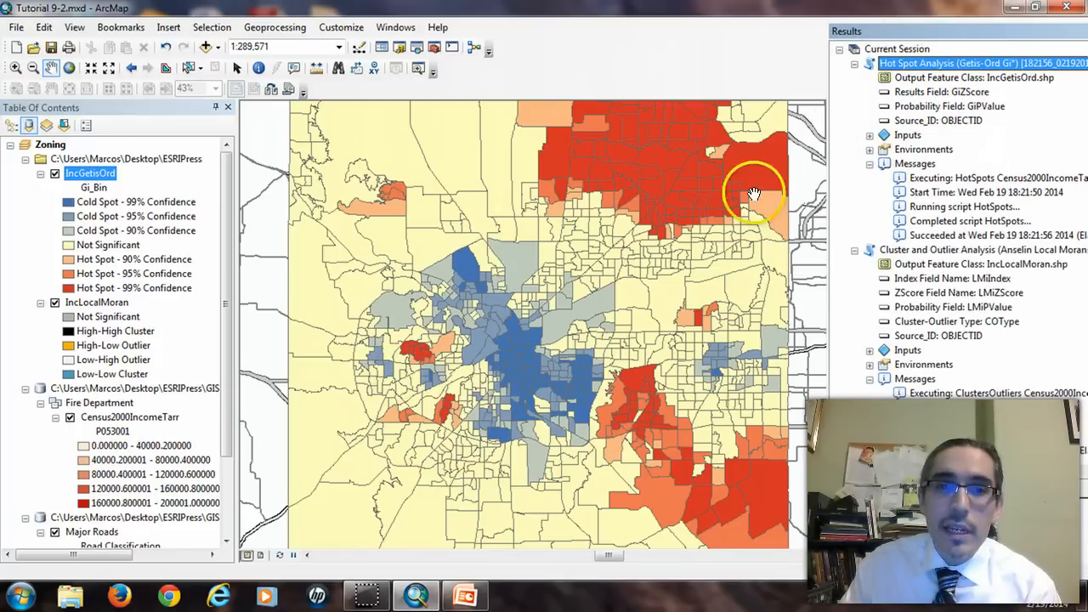
pyautogui.moveTo(904, 37); pyautogui.dragTo(932, 30)
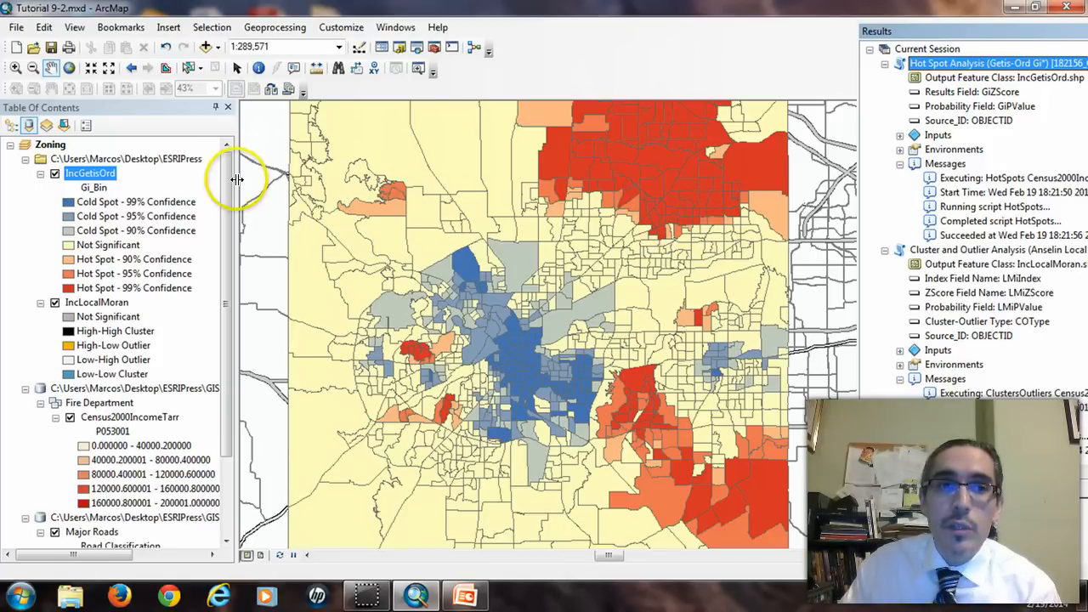
# Hide the IncGetisOrd layer to compare it with the IncLocalMoran clusters underneath, and show it again
pyautogui.moveTo(223, 184); pyautogui.dragTo(223, 189)
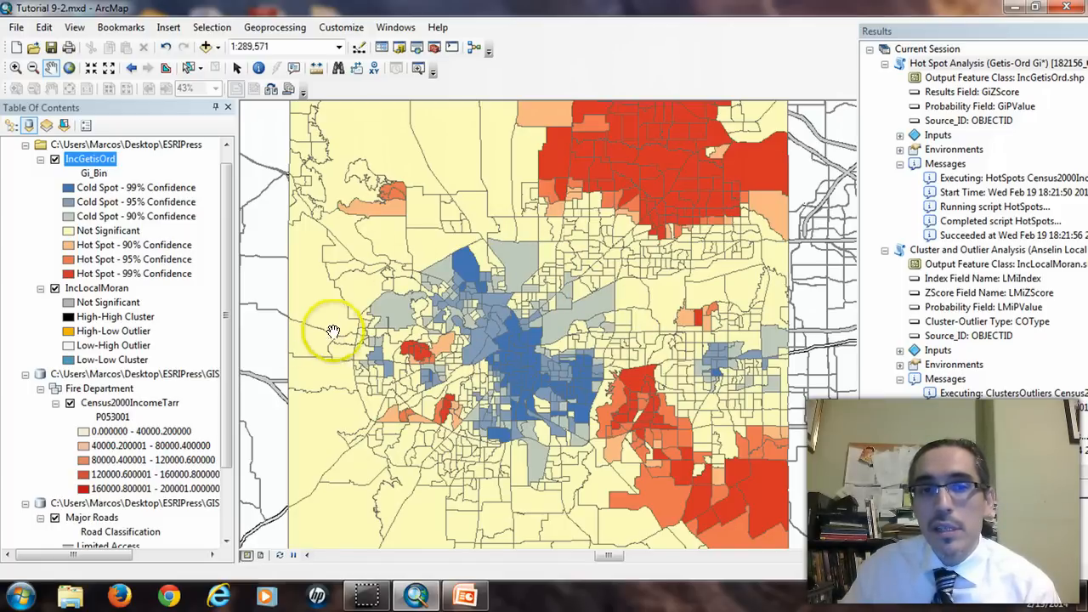
pyautogui.click(55, 160)
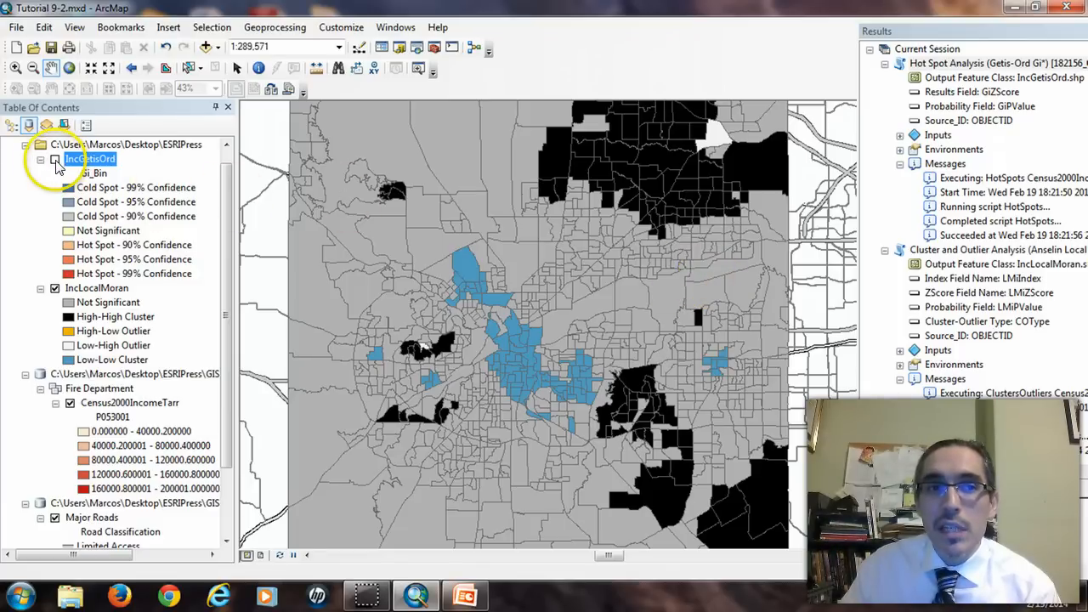
pyautogui.click(55, 160)
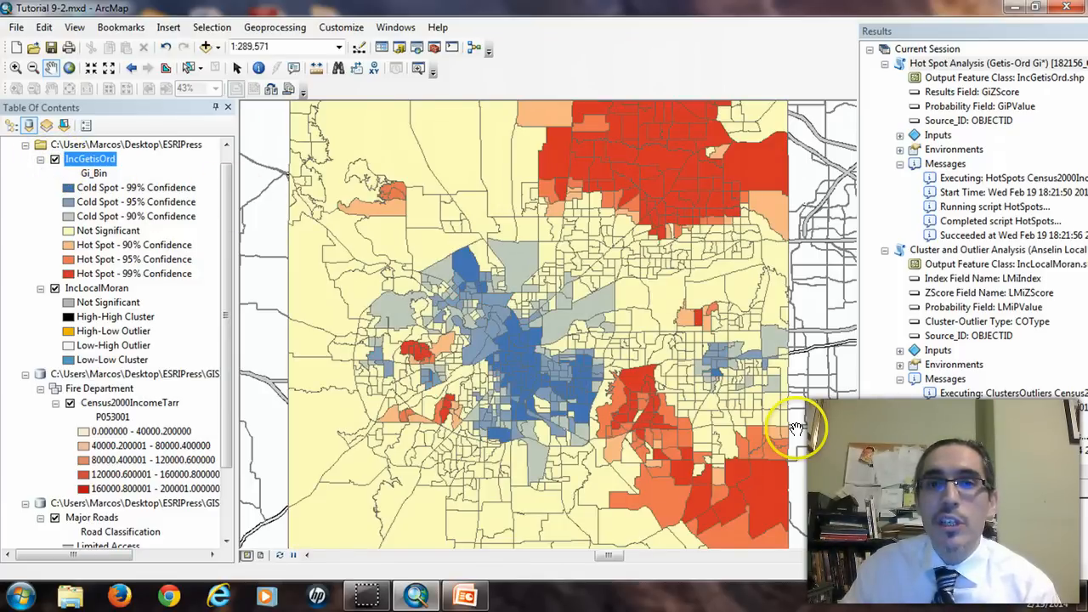
pyautogui.click(619, 255)
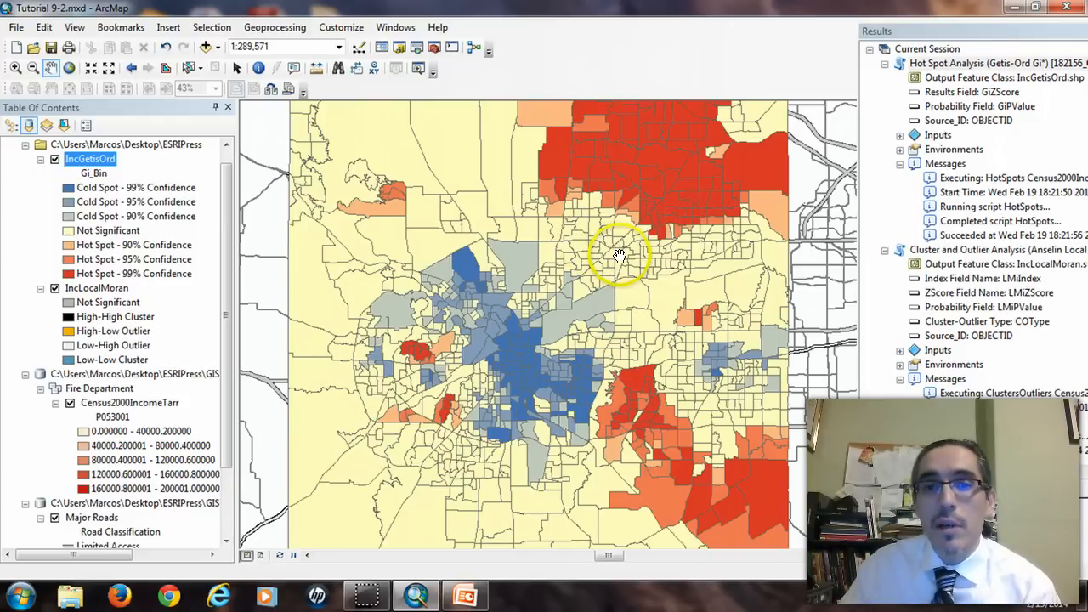